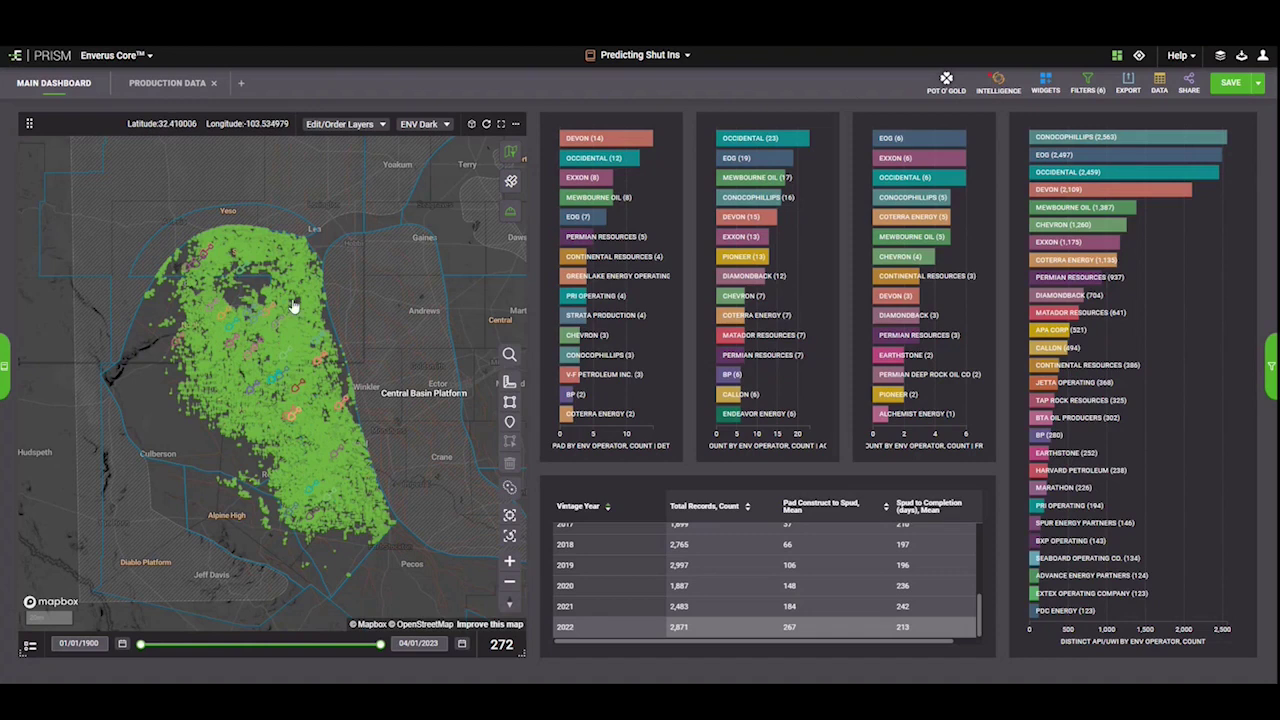
left_click(224, 346)
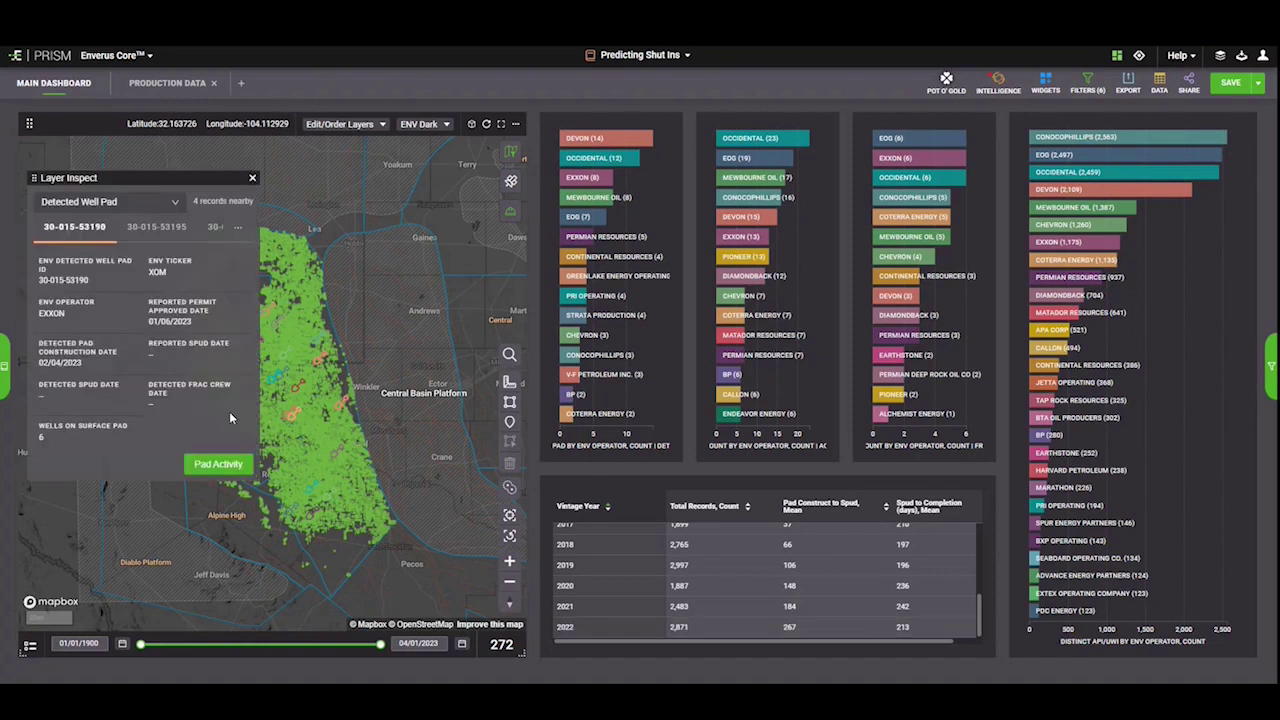
left_click(219, 466)
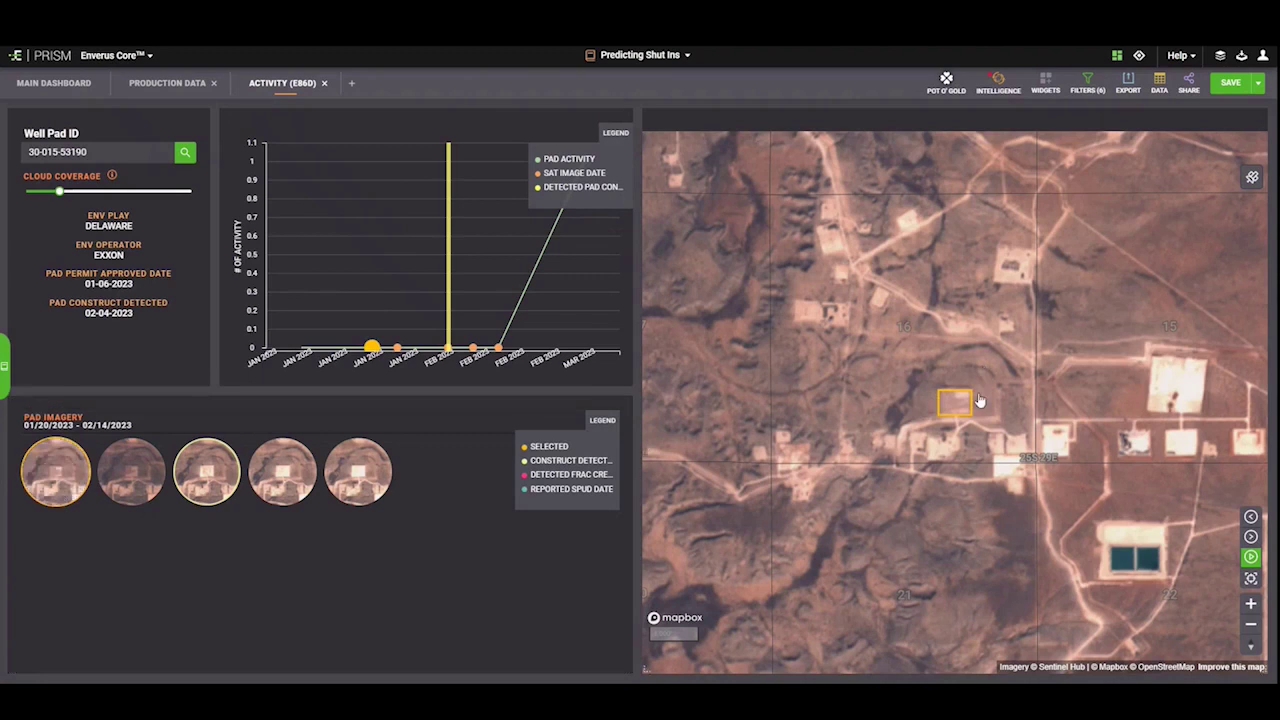
left_click(209, 497)
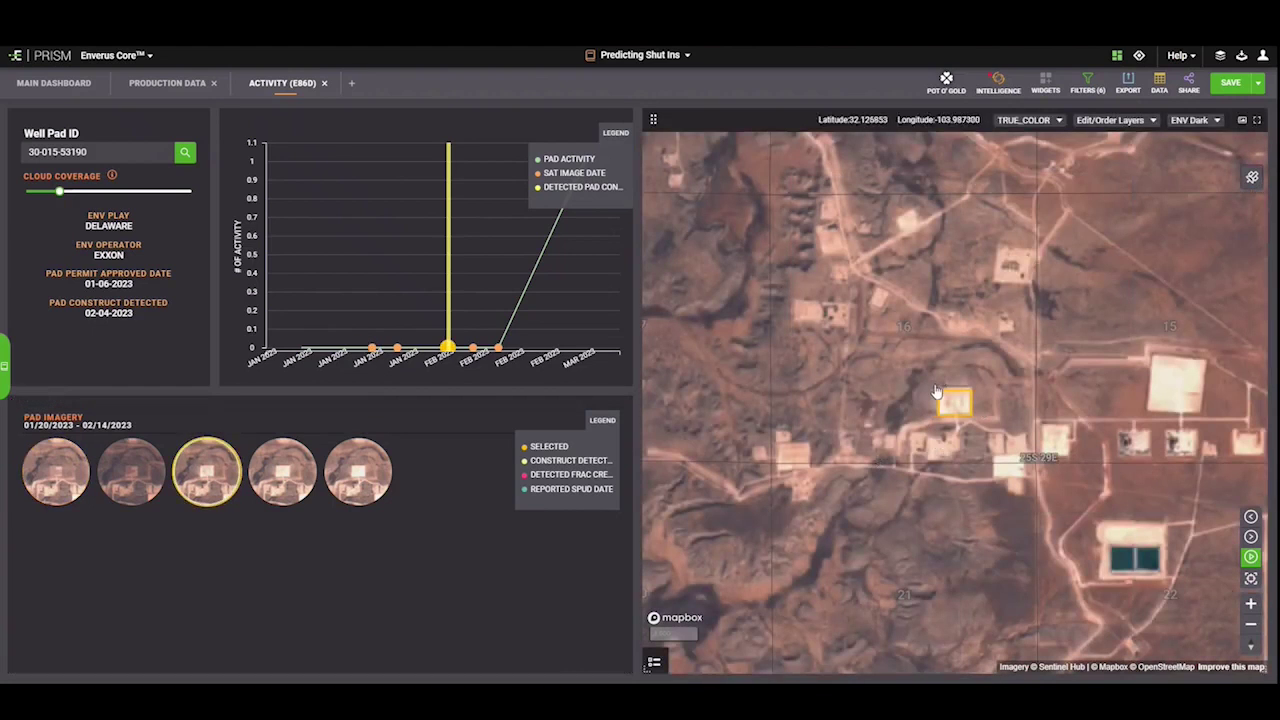
left_click(68, 86)
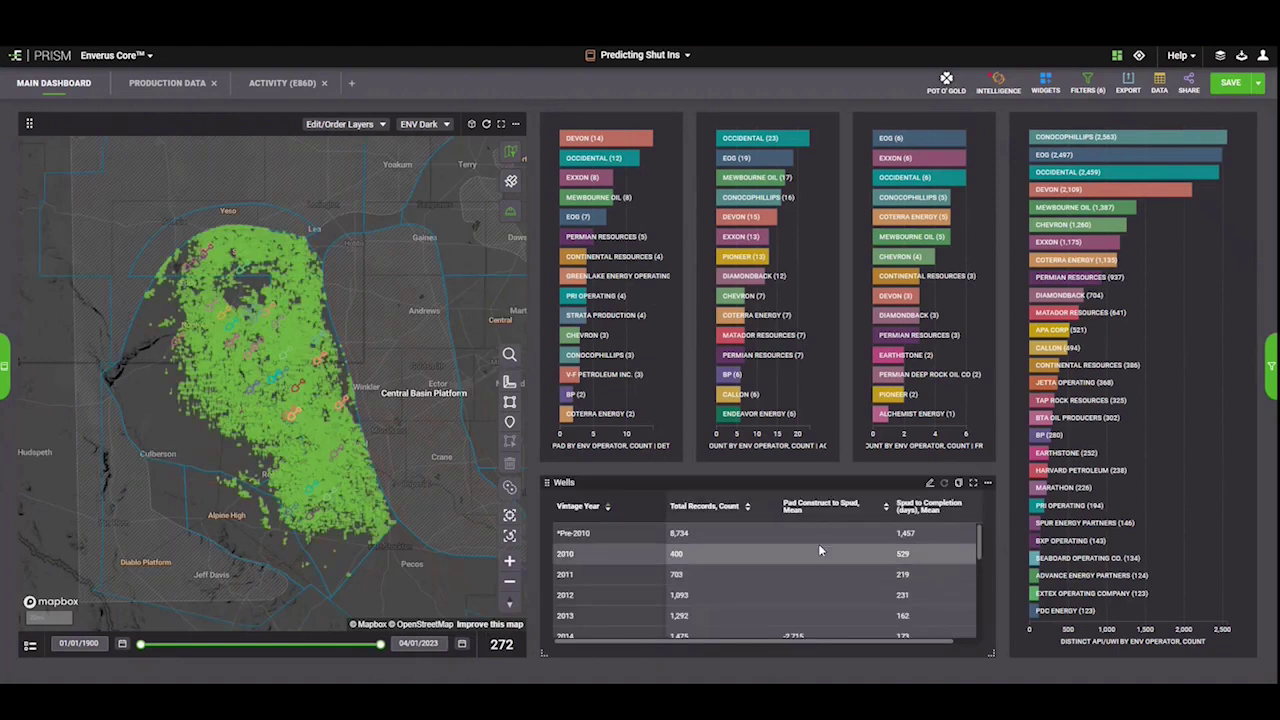
Step: Scroll the Vintage Year table and open the Advanced Geospatial Filter for the map
scroll(818, 543, "down", 4)
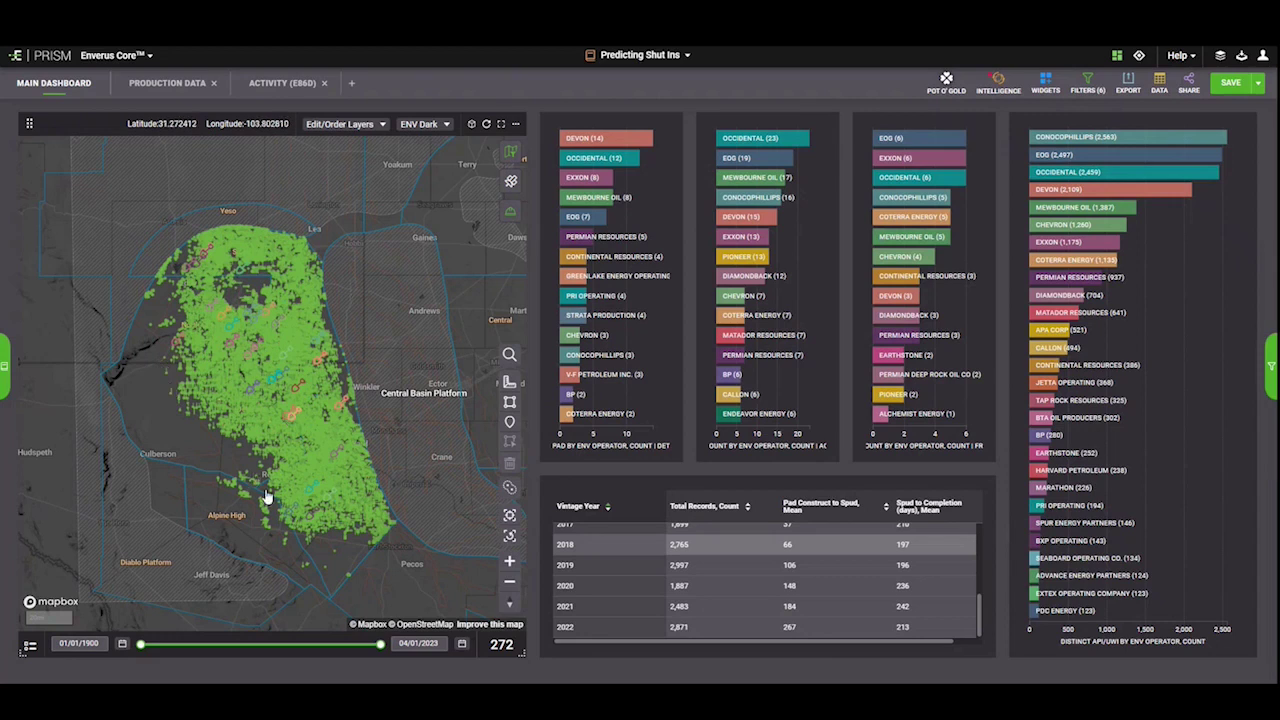
left_click(509, 489)
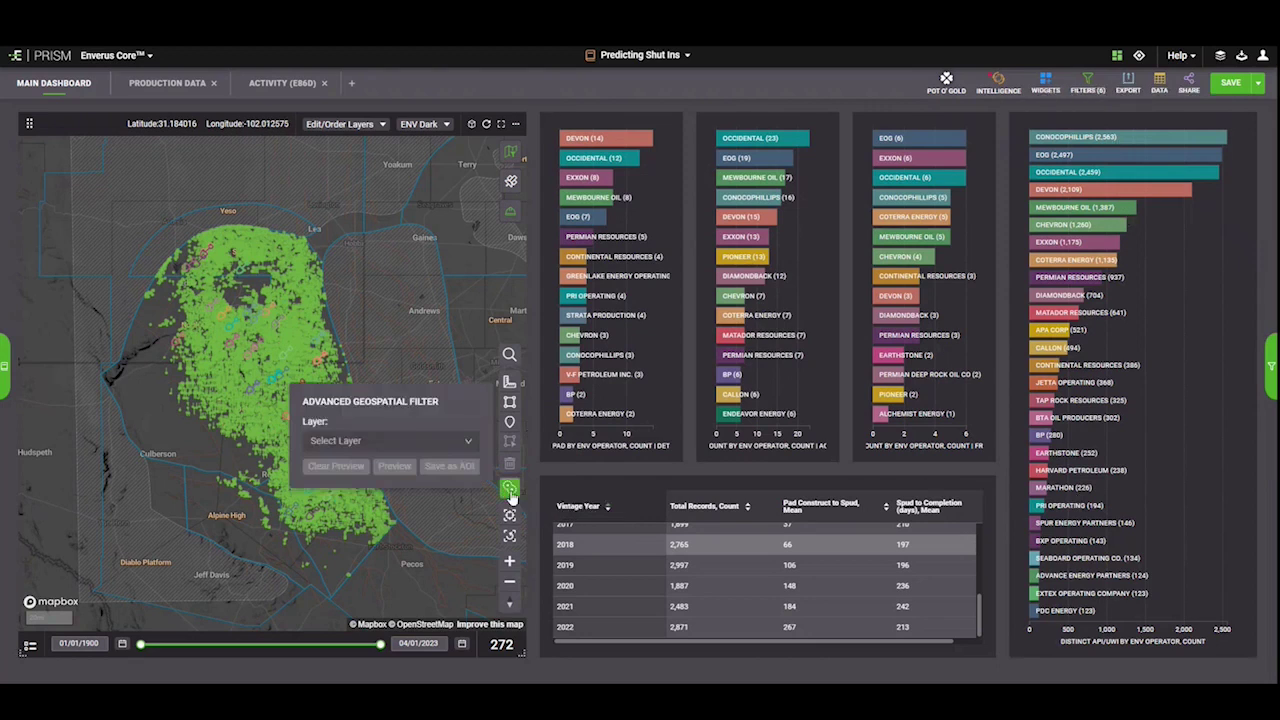
Step: Preview a 3 mi buffer around the Detected Well Pad layer on the map
left_click(451, 441)
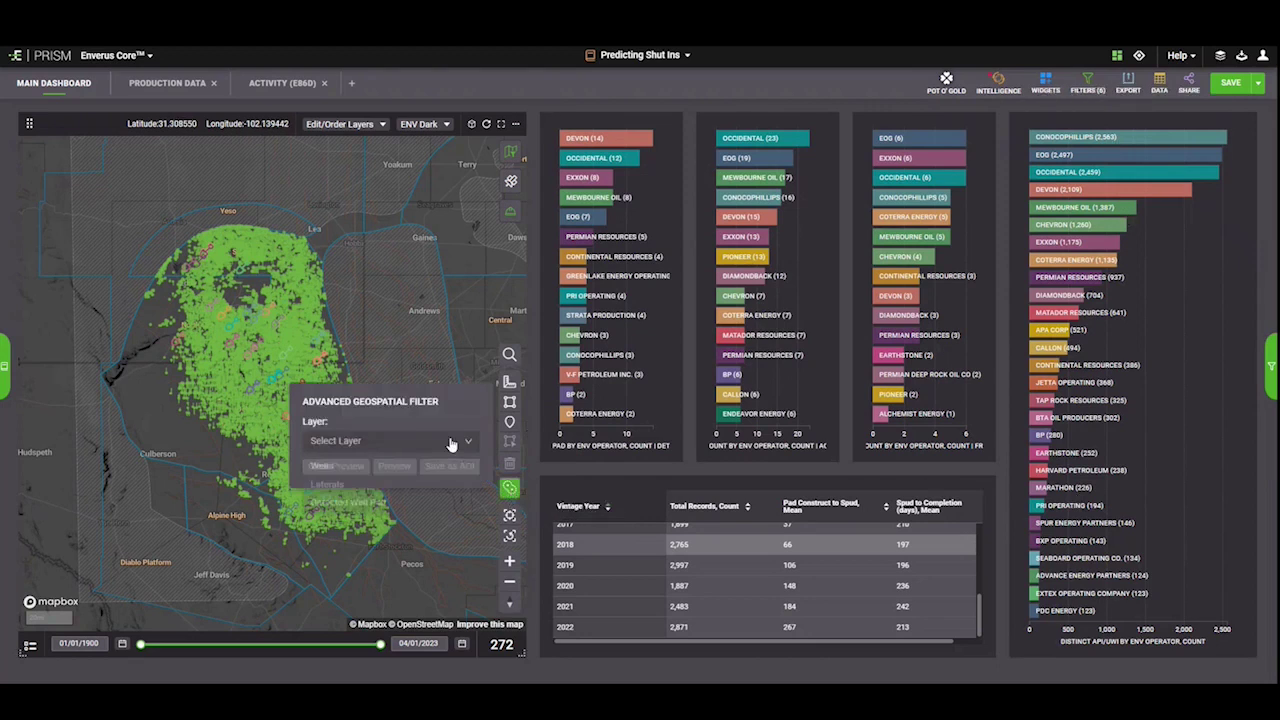
left_click(371, 510)
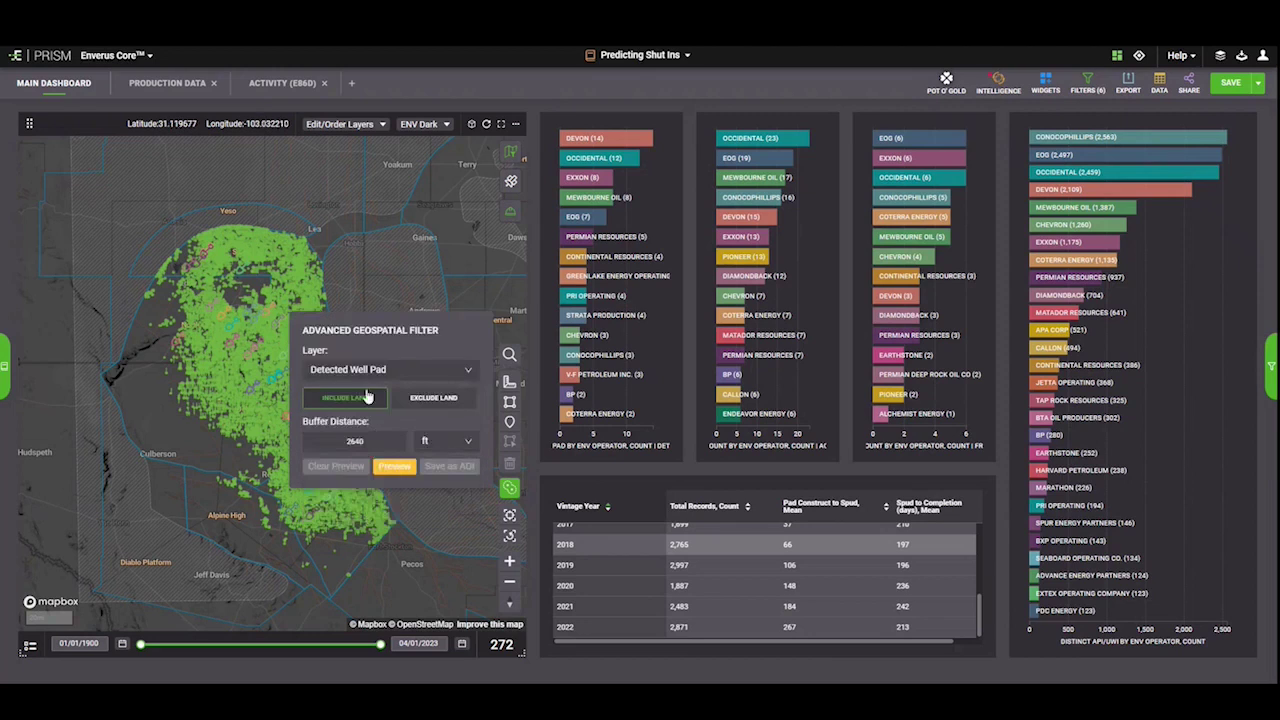
left_click(426, 445)
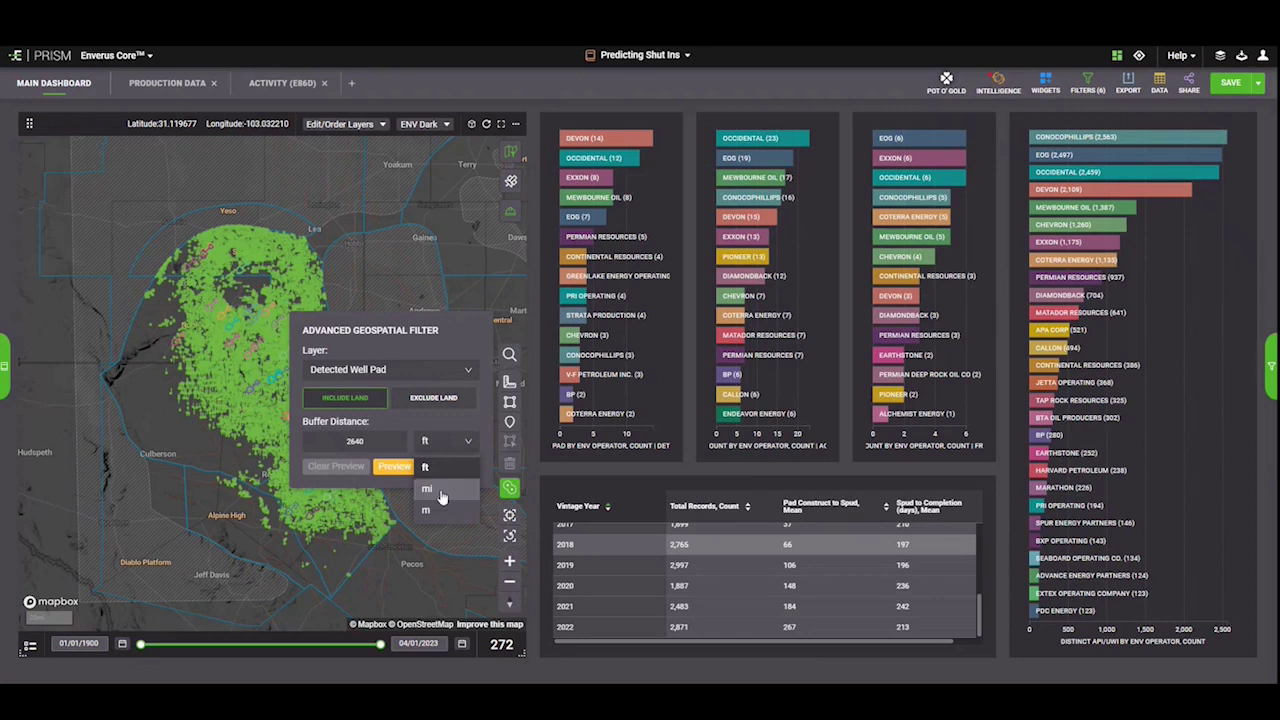
left_click(435, 490)
left_click_drag(366, 441, 328, 443)
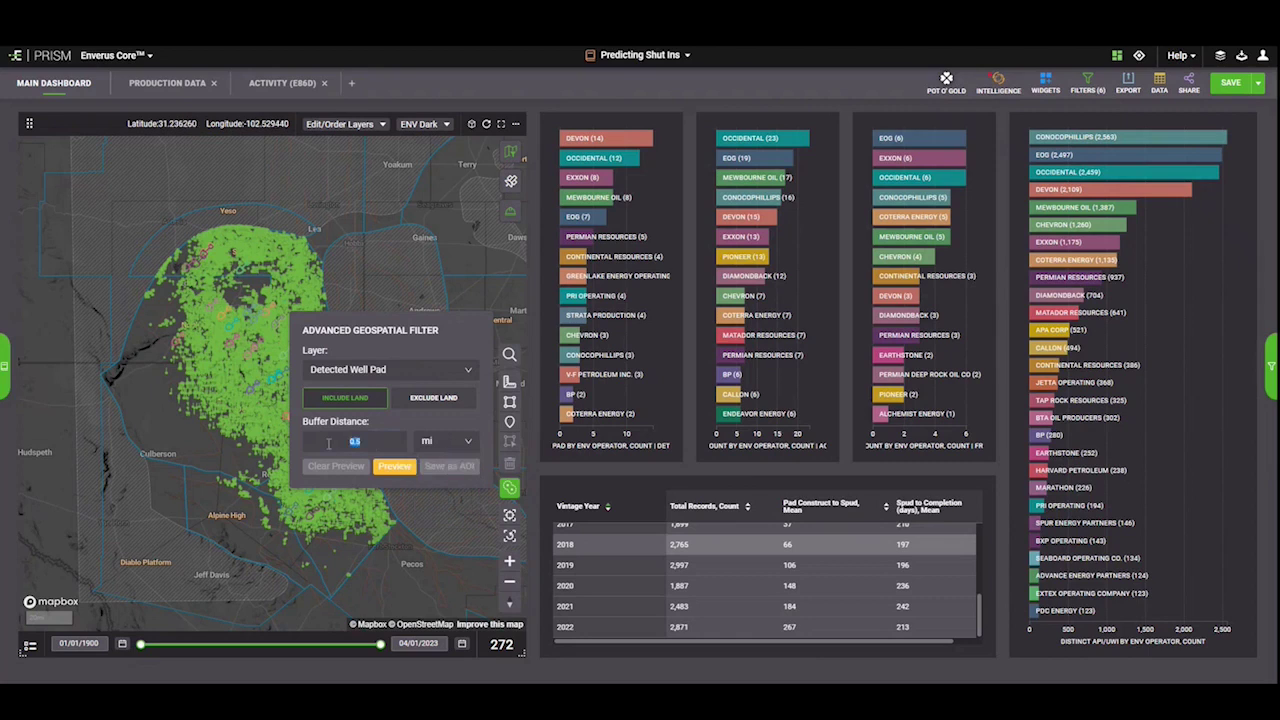
type("3")
left_click(394, 466)
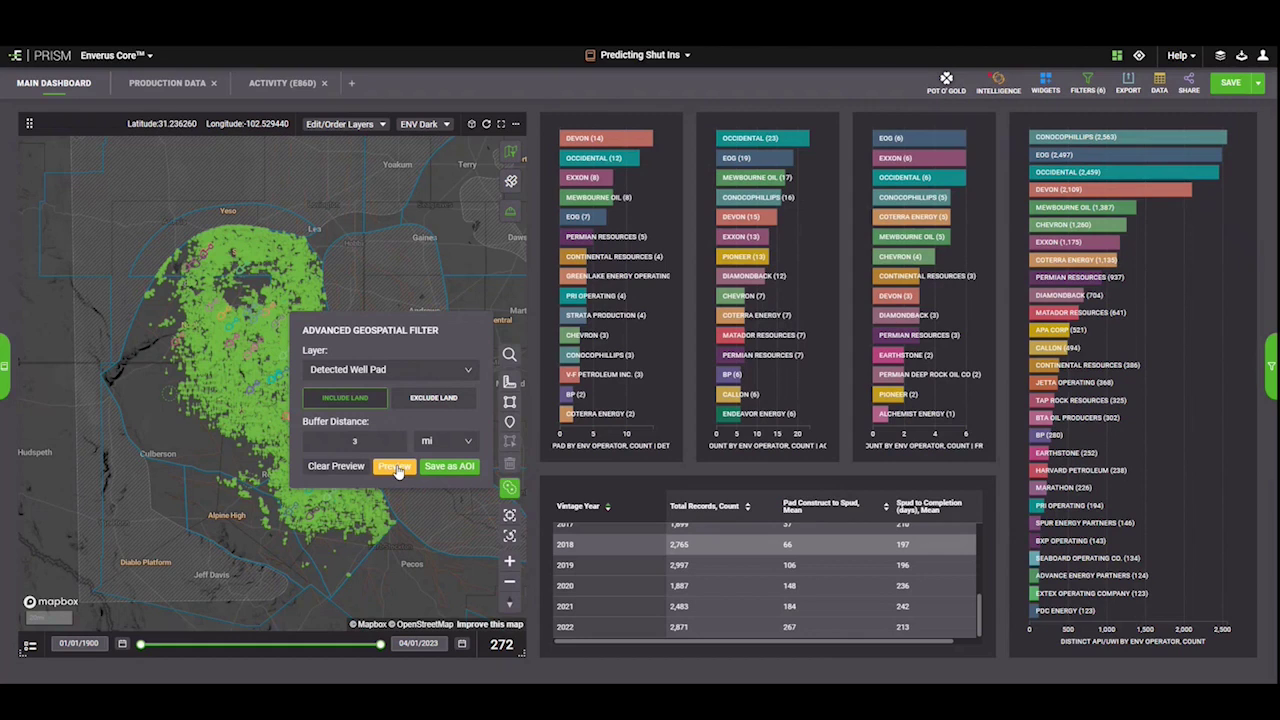
Step: Save the 3 mi well-pad buffer as an area of interest
left_click(453, 470)
left_click(522, 393)
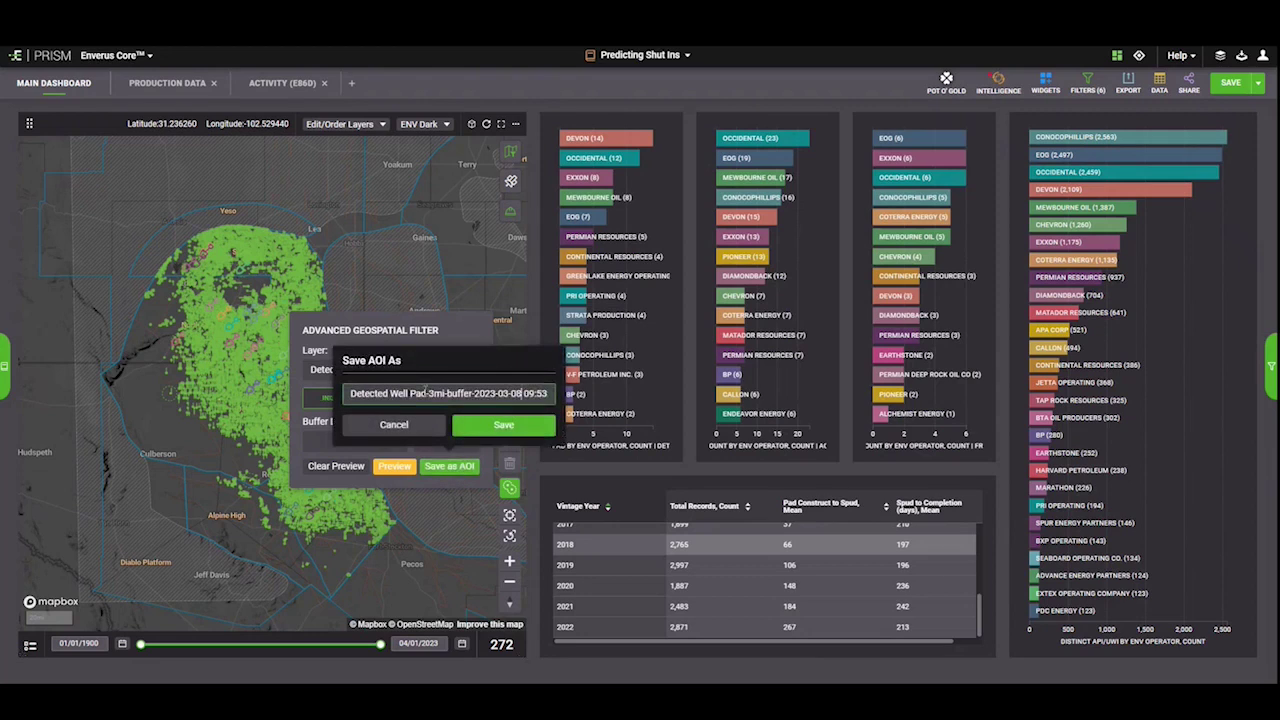
left_click(497, 422)
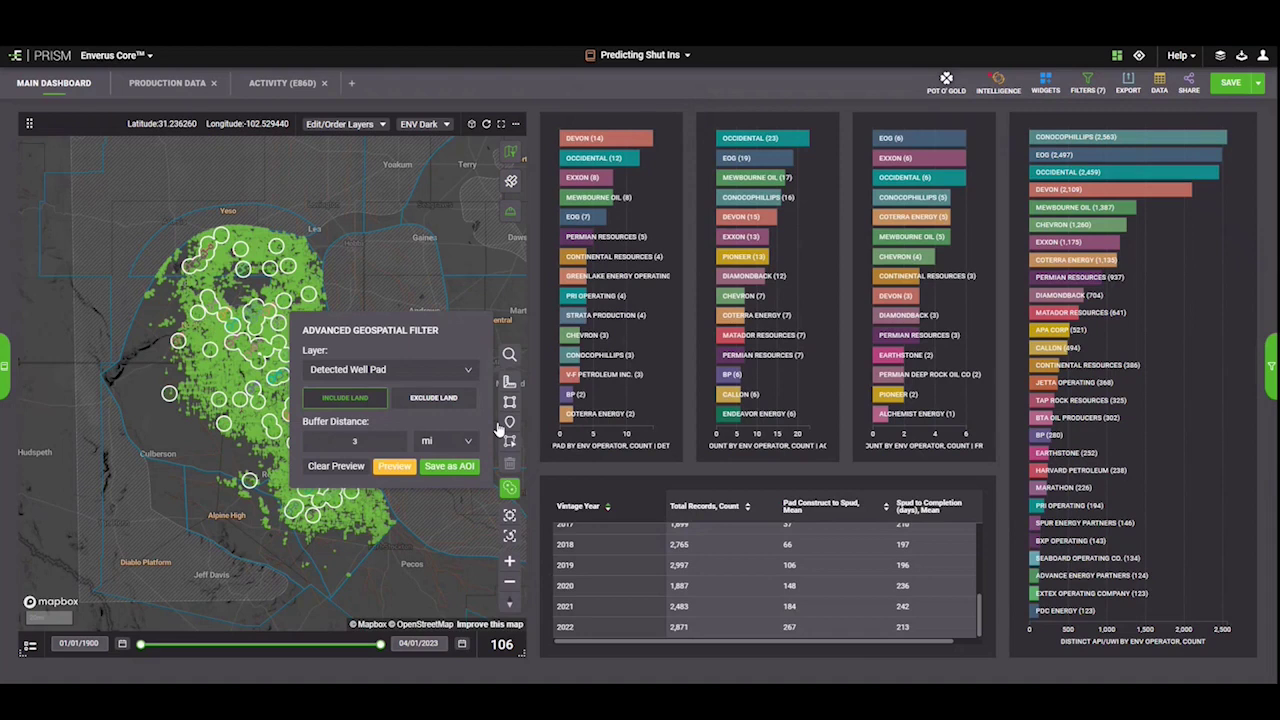
Step: Close the geospatial filter and box-zoom the map onto one cluster of pad buffers
left_click(509, 487)
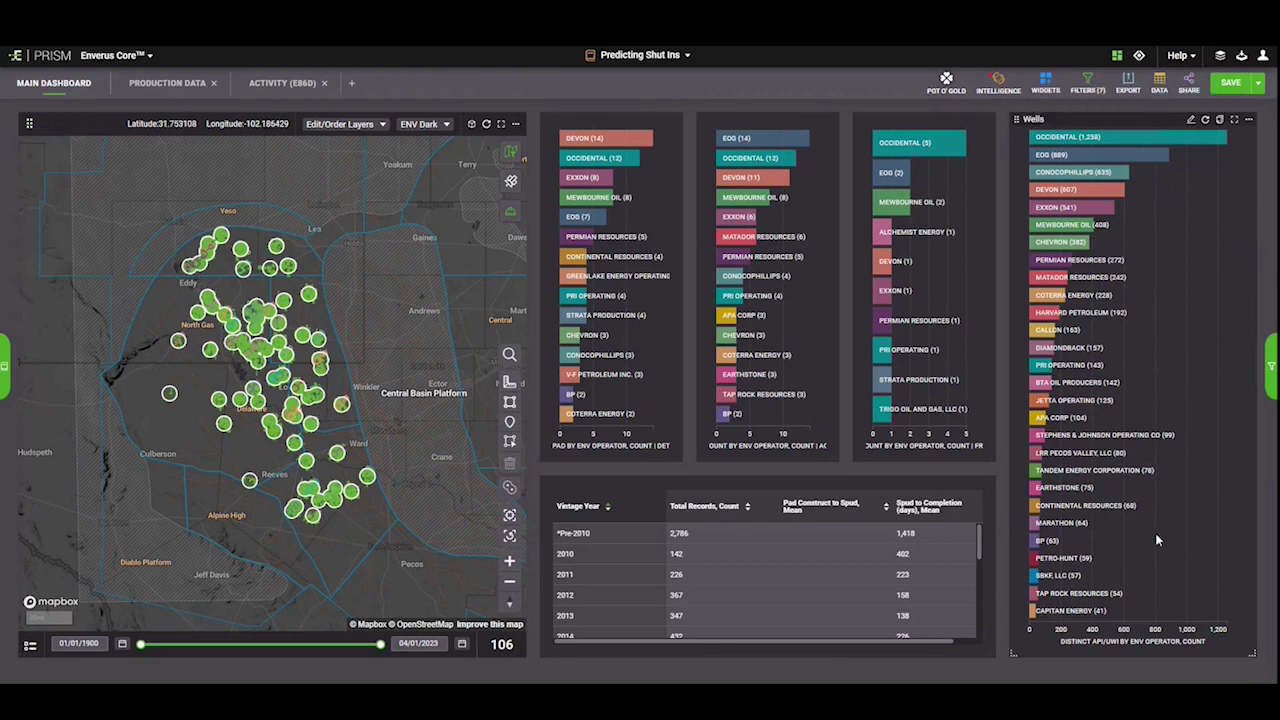
mouse_move(633, 146)
mouse_move(1112, 152)
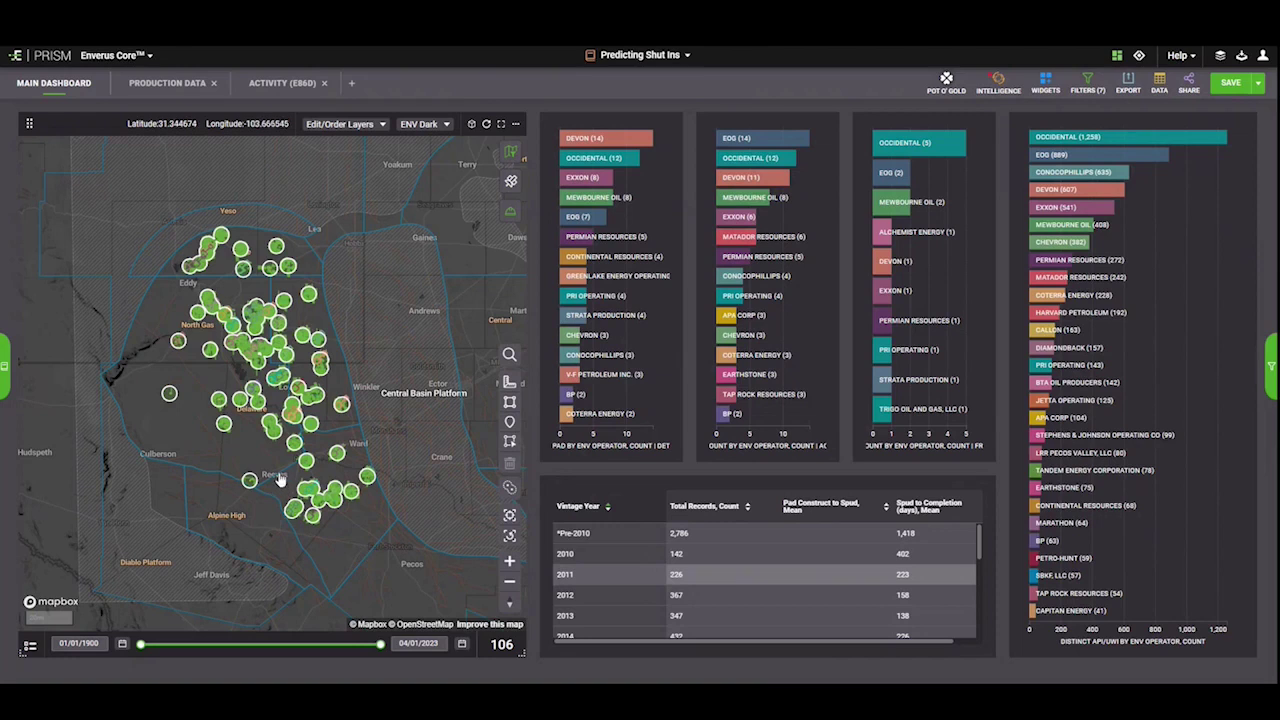
left_click_drag(280, 473, 379, 551)
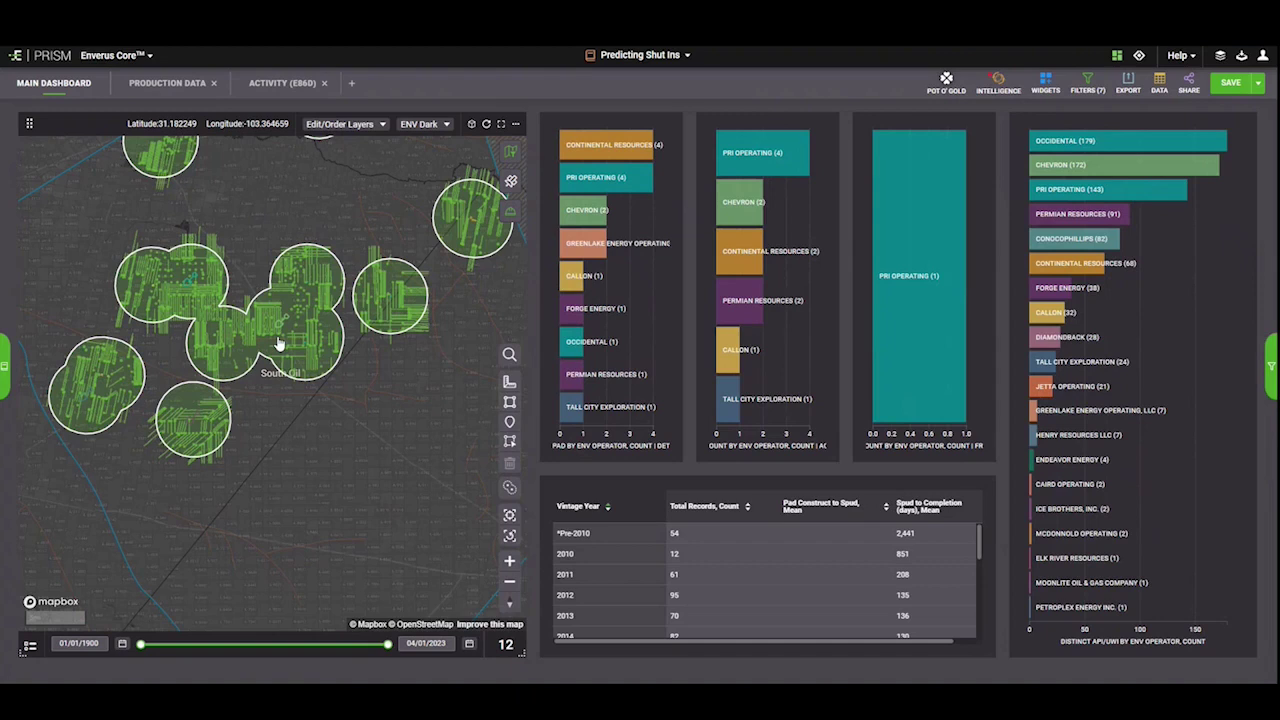
Step: Colour wells and laterals by ENV Operator, then zoom the map out to the whole basin
left_click(339, 124)
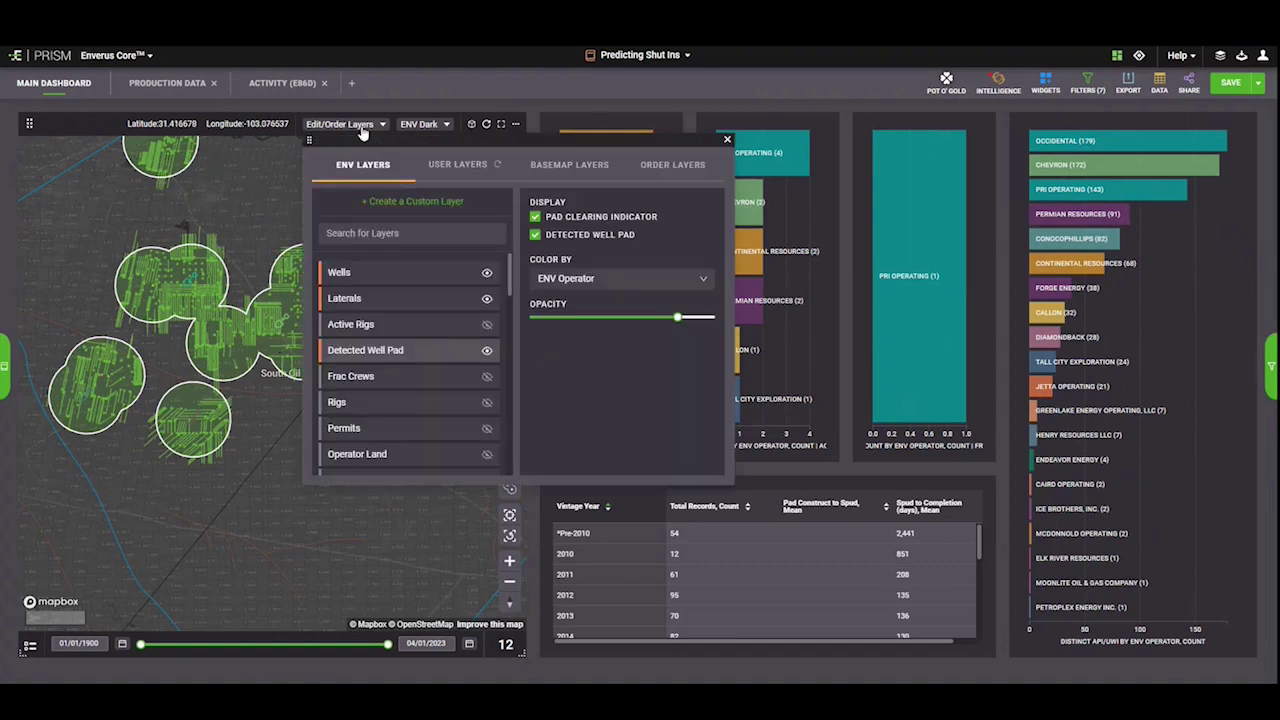
left_click(408, 272)
left_click(636, 247)
type("ope")
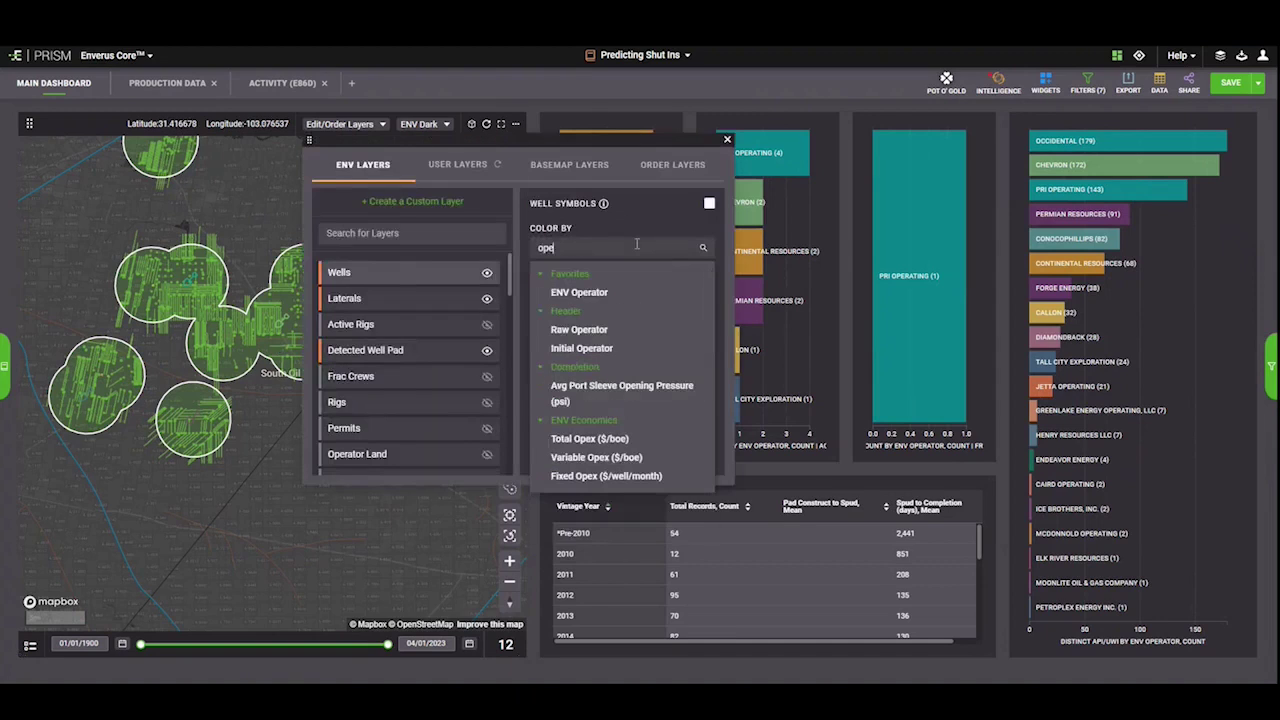
left_click(402, 298)
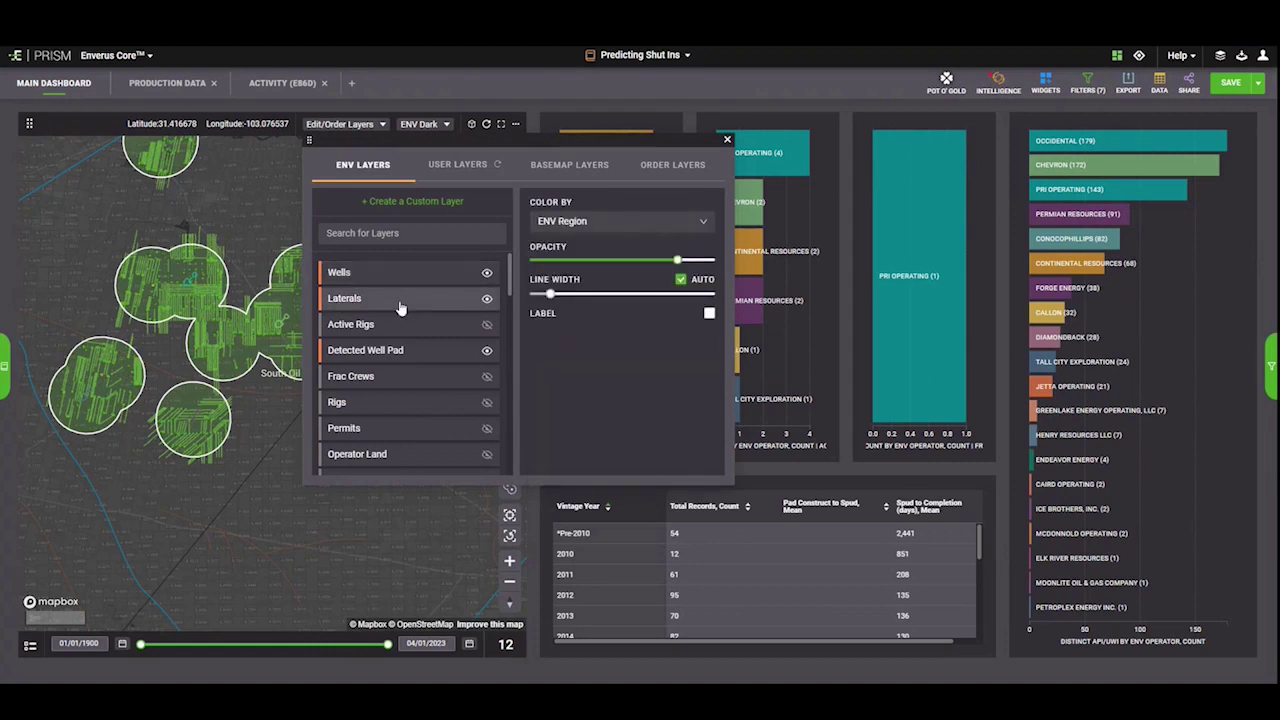
left_click(620, 215)
type("op")
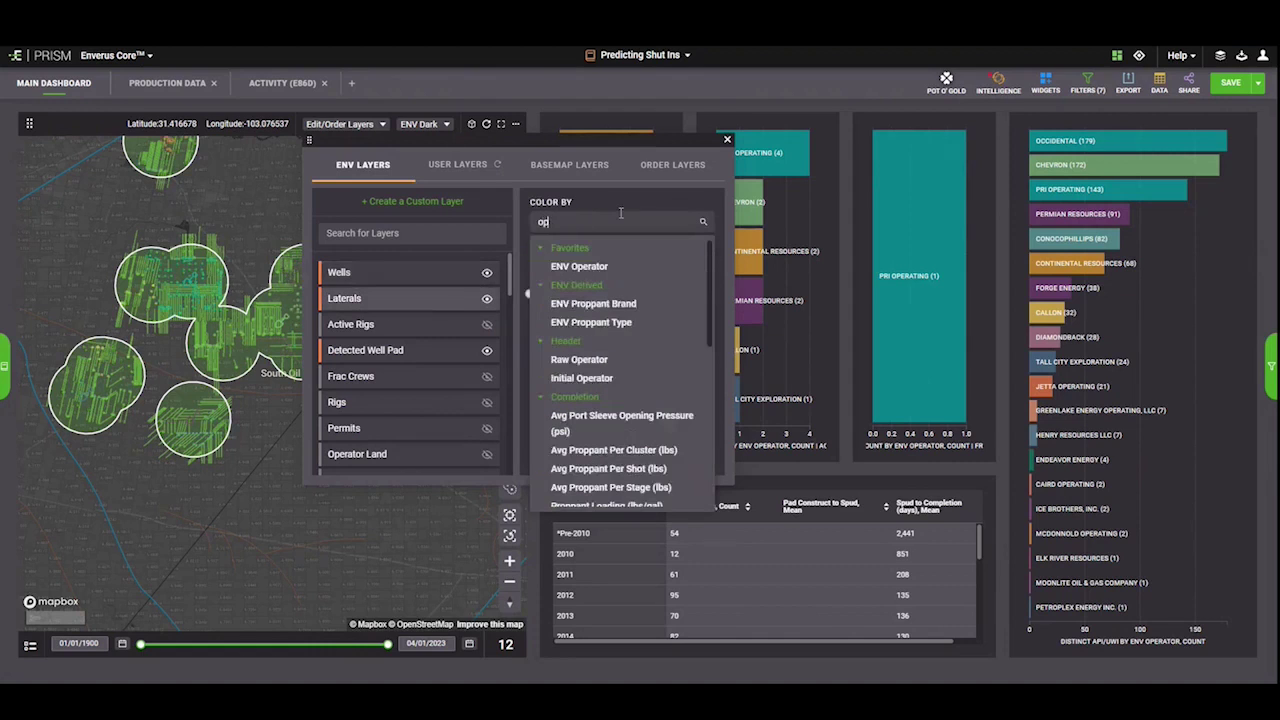
left_click(590, 266)
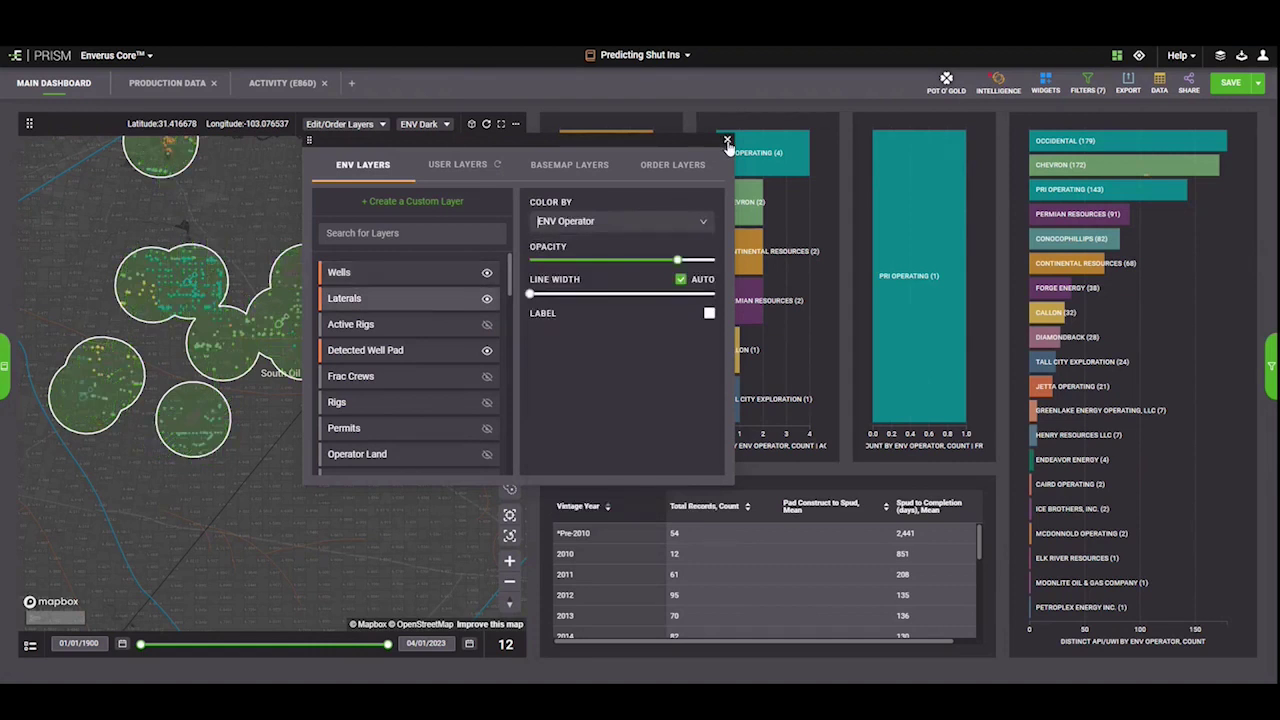
left_click(727, 141)
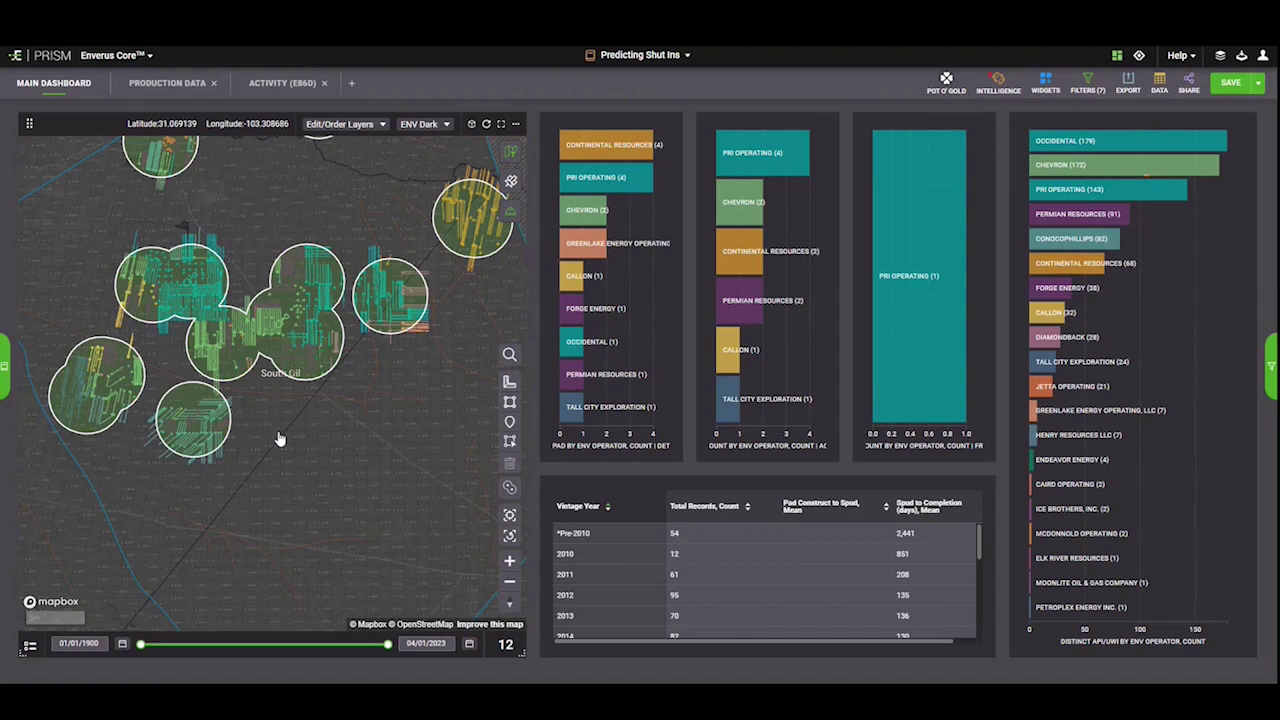
scroll(288, 437, "down", 5)
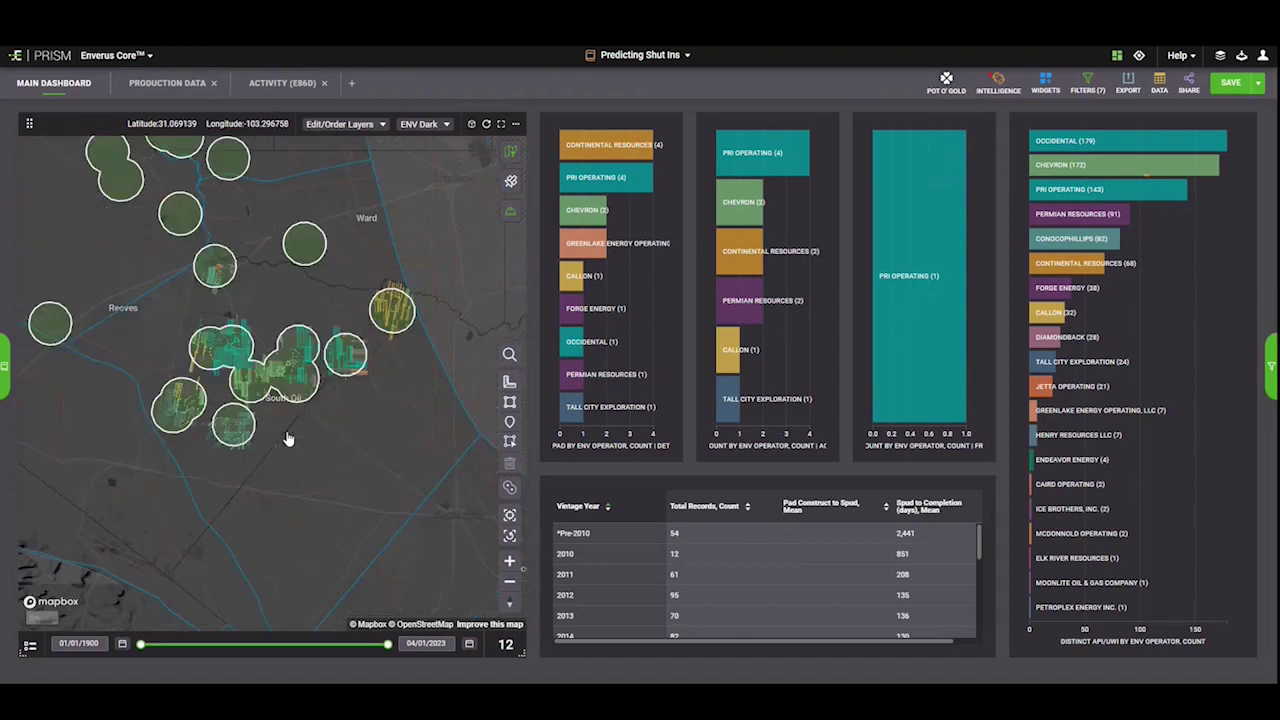
scroll(293, 420, "up", 4)
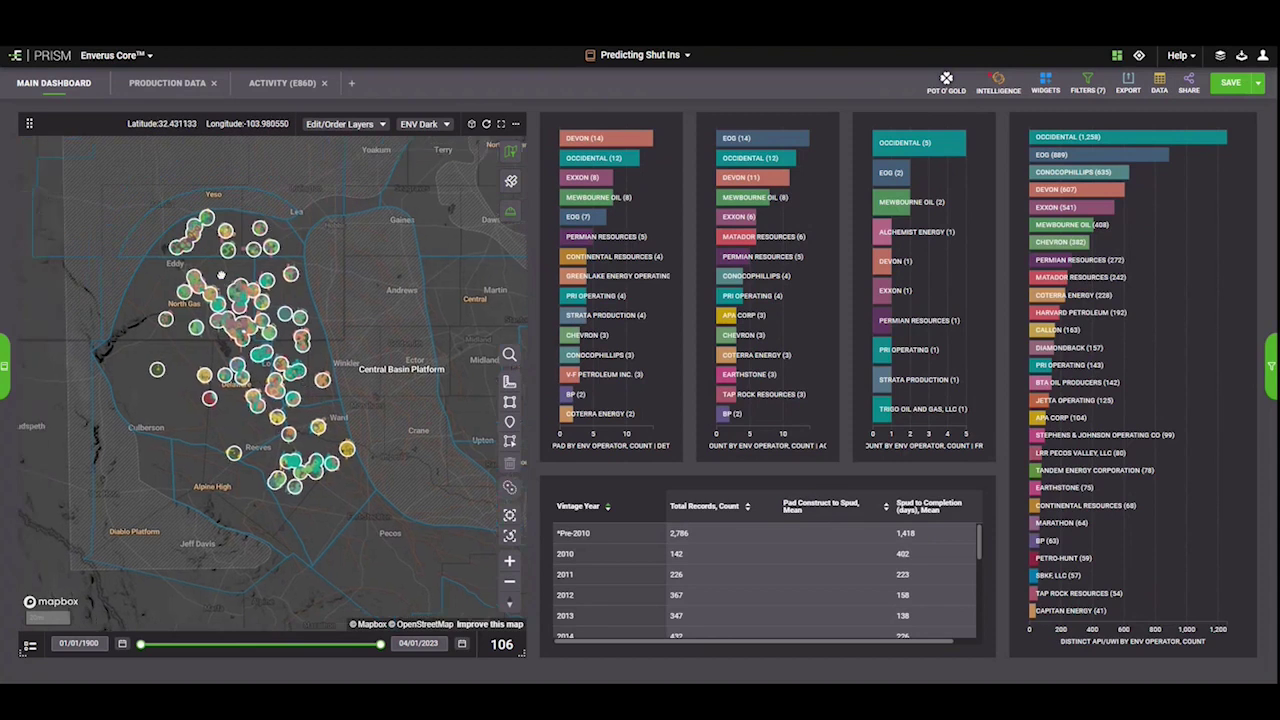
Step: Remove the Detected Well Pad buffer filter from the dashboard filters
scroll(248, 348, "up", 3)
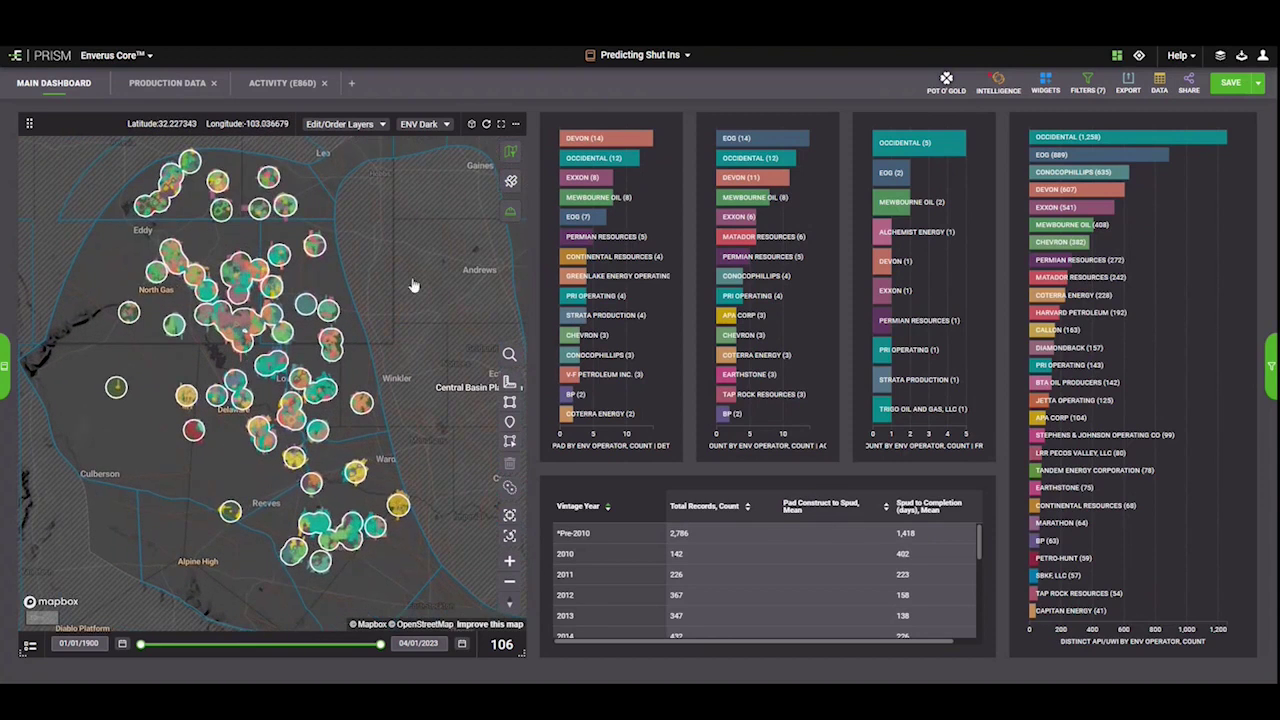
left_click(1092, 90)
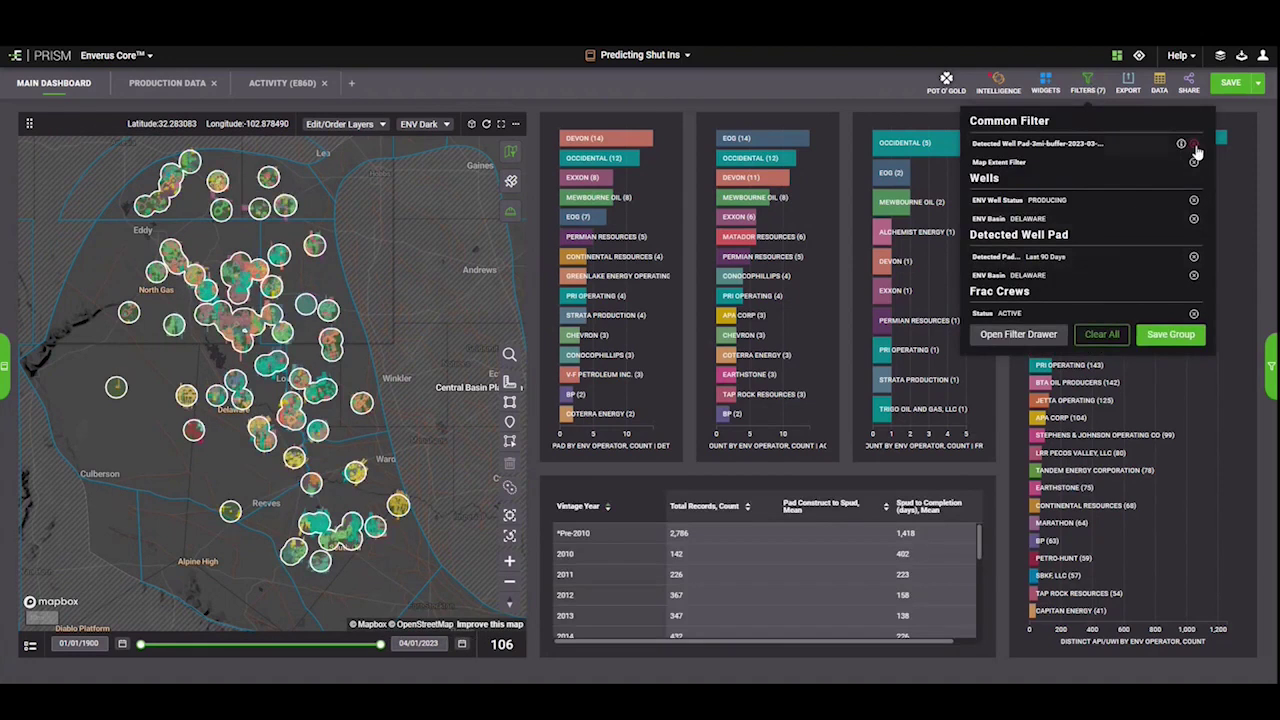
left_click(1195, 148)
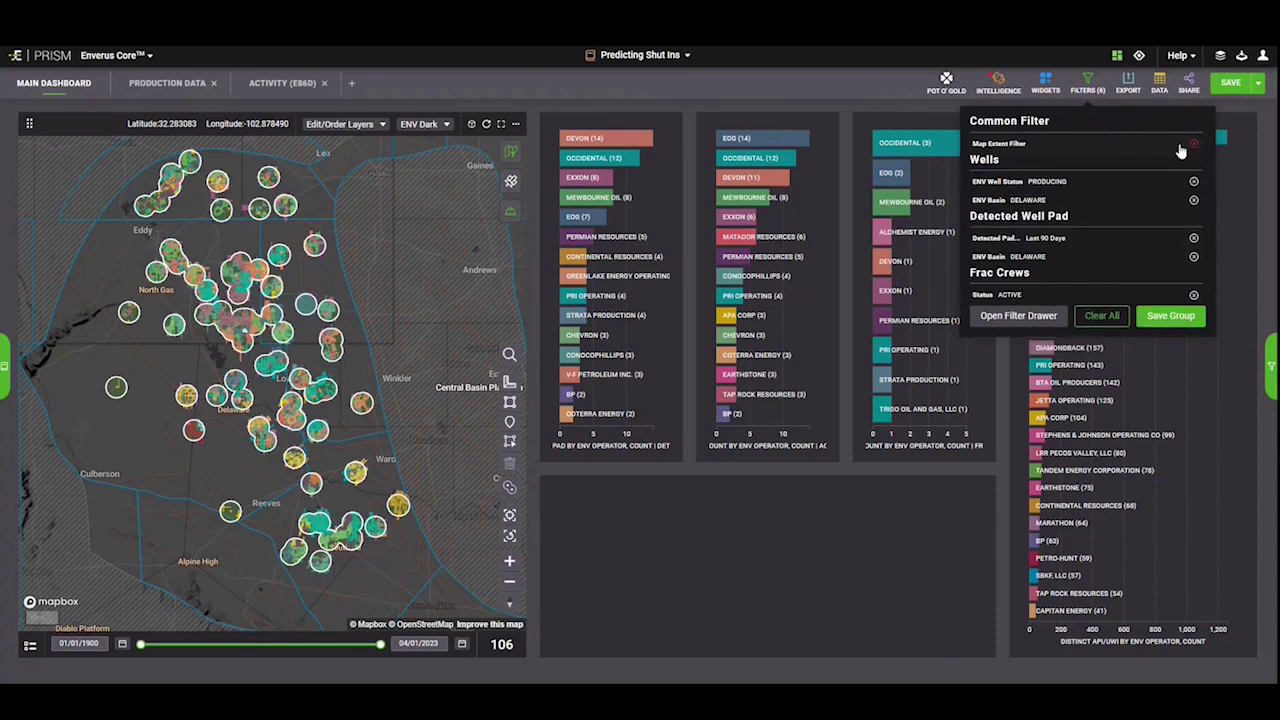
left_click(847, 90)
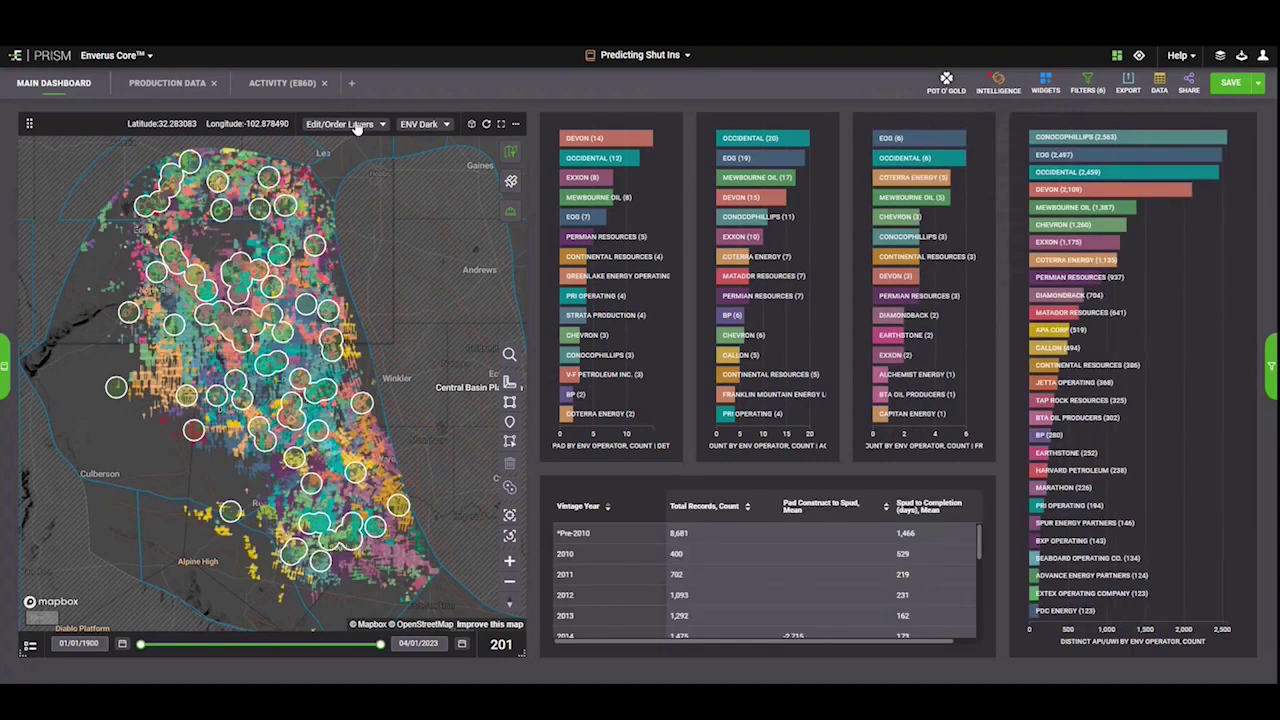
Step: Hide Detected Well Pad, show Active Rigs, and delete the pad buffer layer
left_click(356, 126)
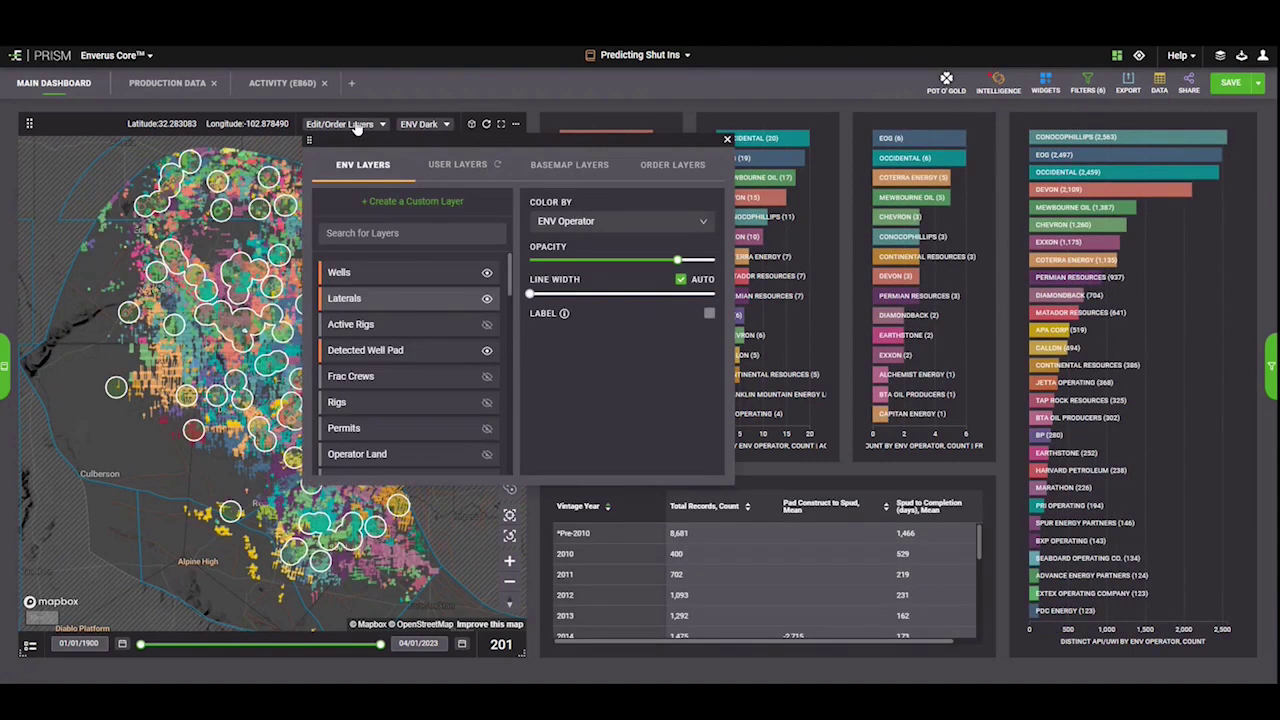
left_click(487, 355)
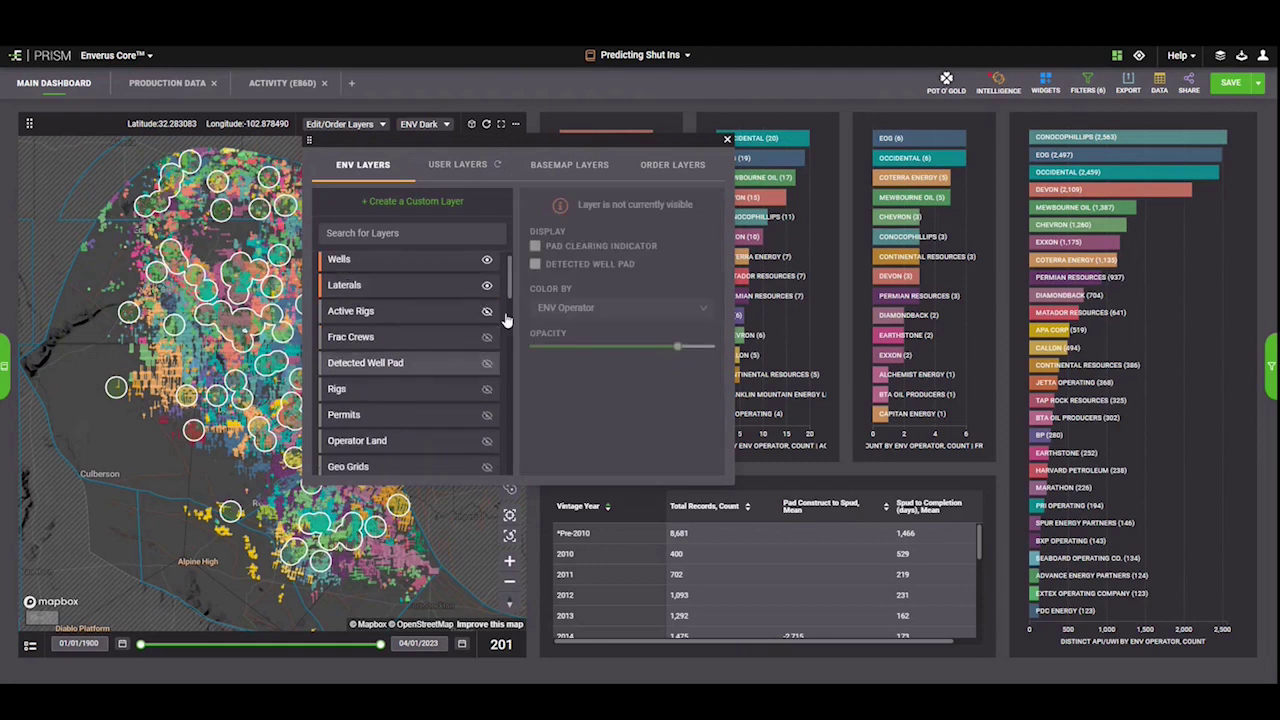
left_click(487, 313)
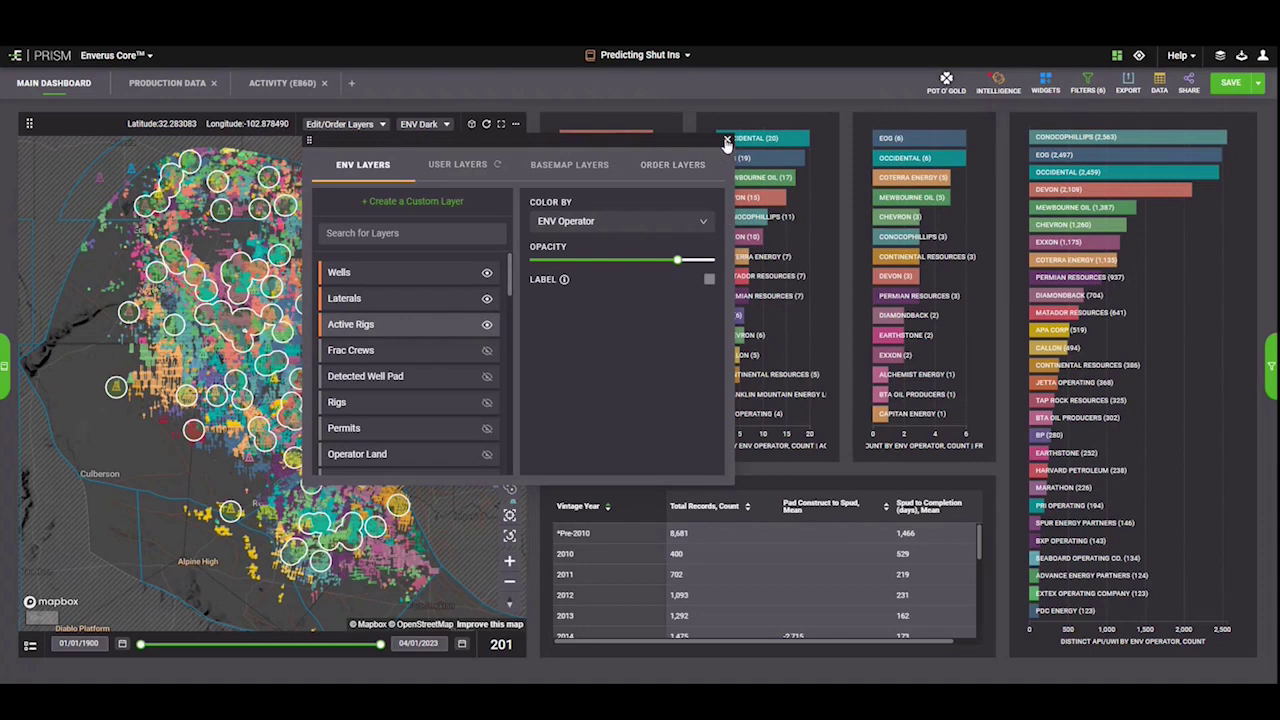
left_click(673, 168)
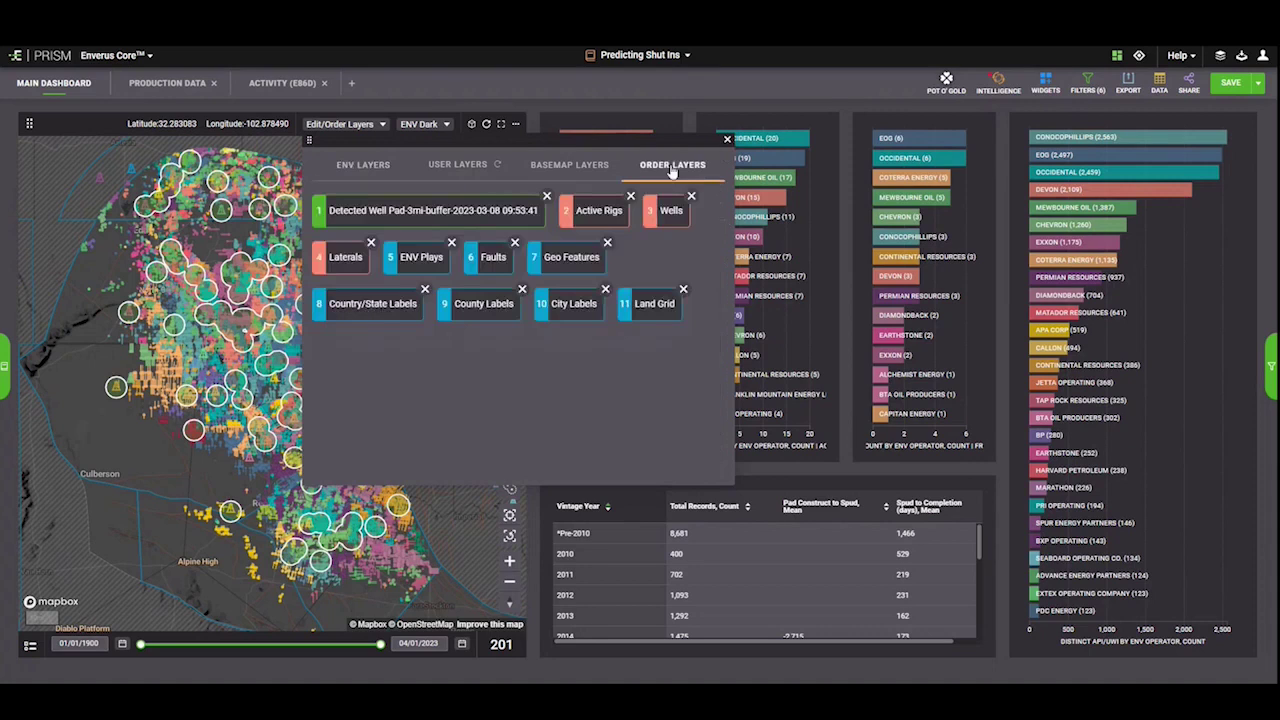
left_click(546, 196)
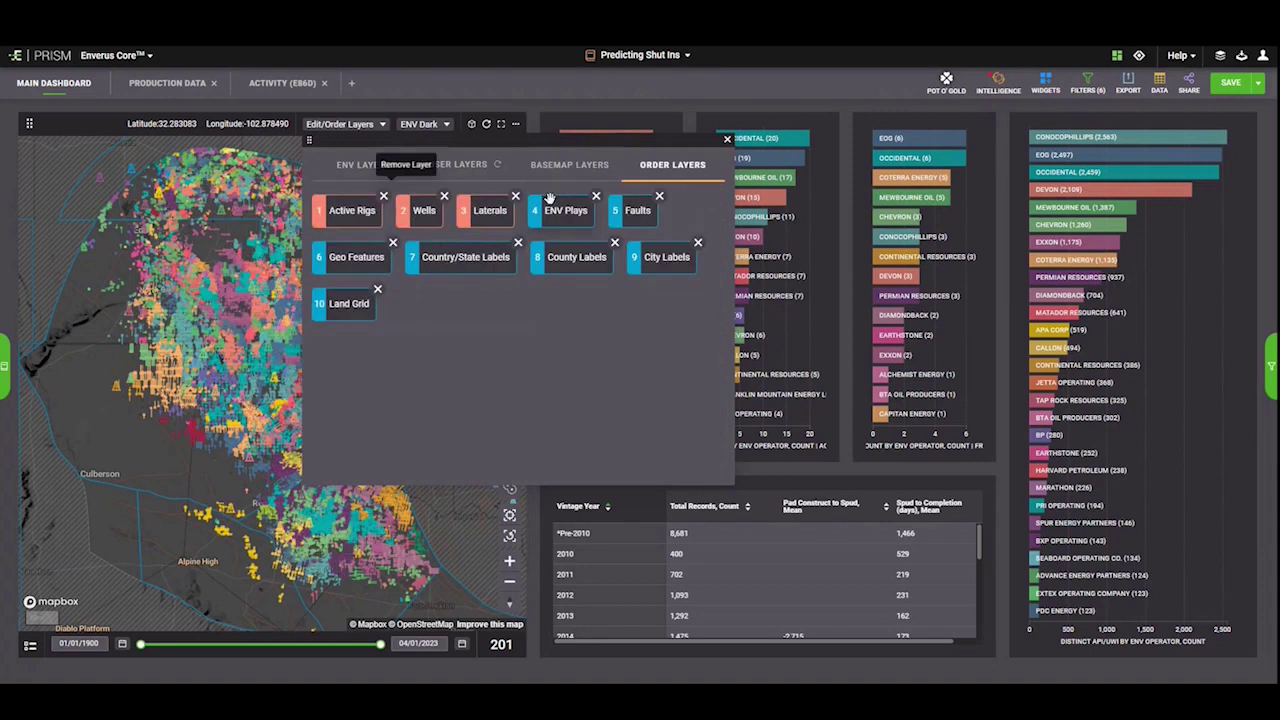
left_click(728, 141)
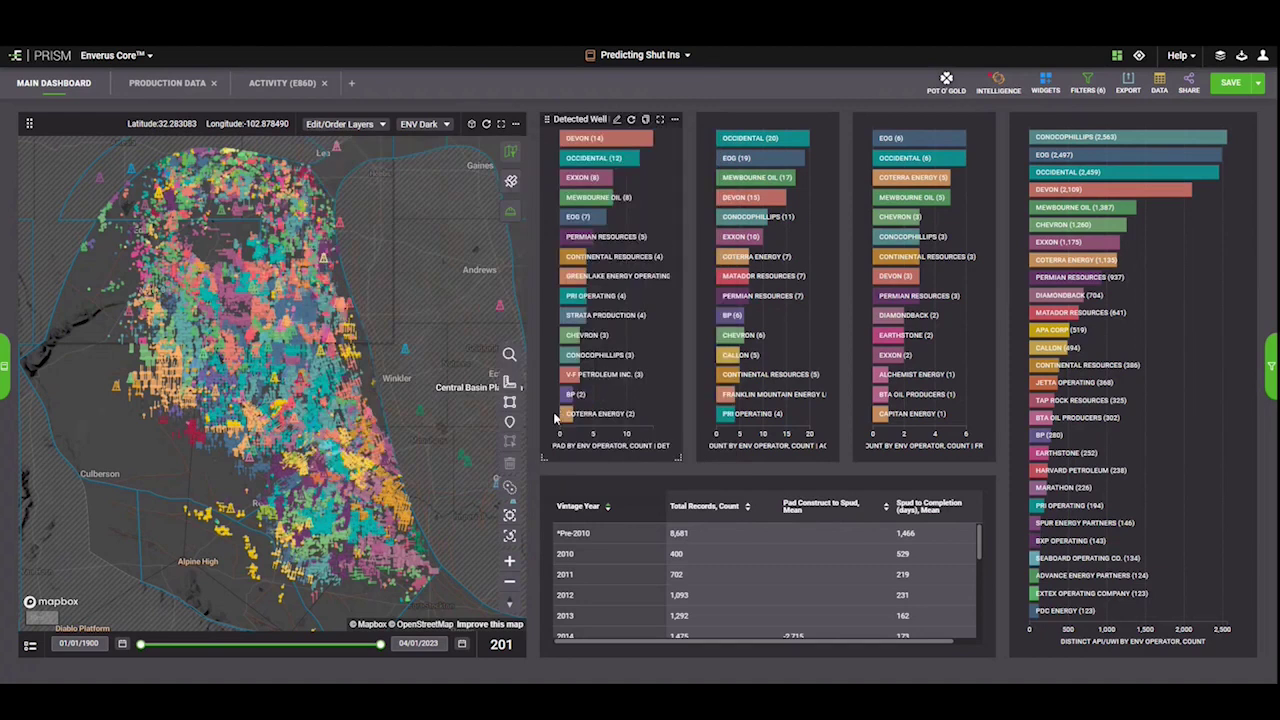
left_click(510, 486)
Step: Preview a 3 mi Active Rigs buffer, save it as an AOI, and close the filter
left_click(390, 440)
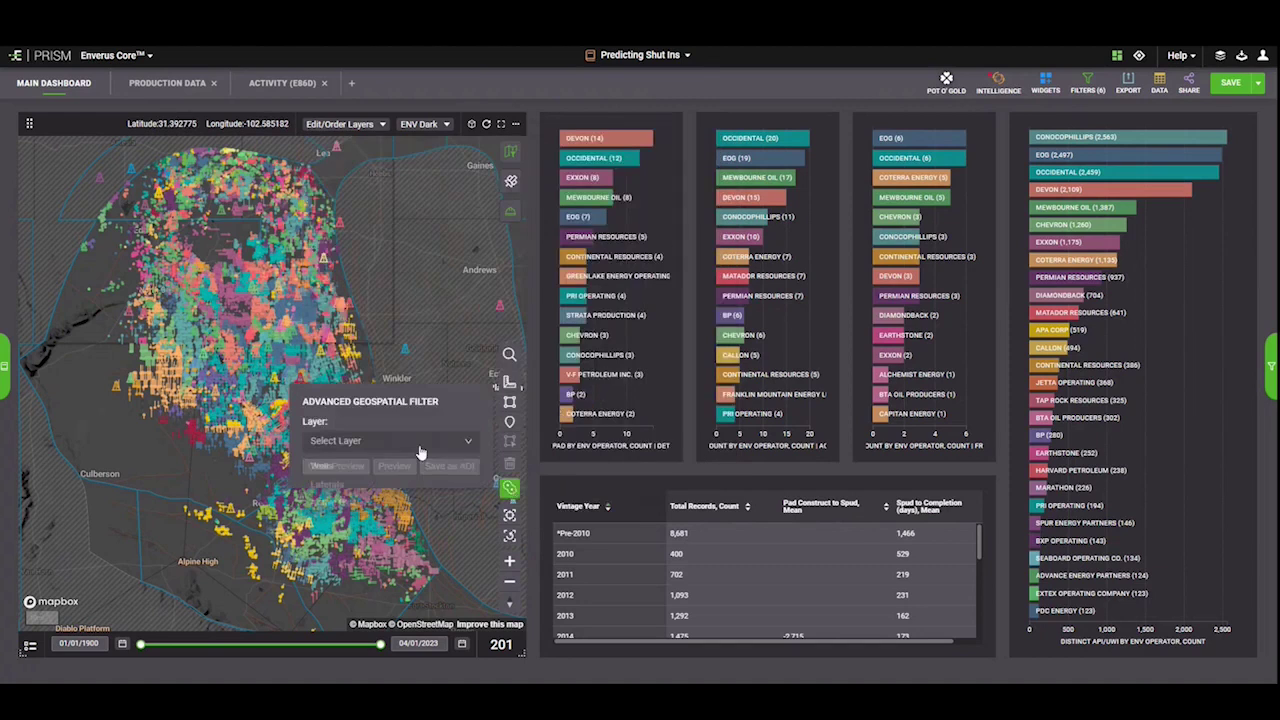
left_click(380, 510)
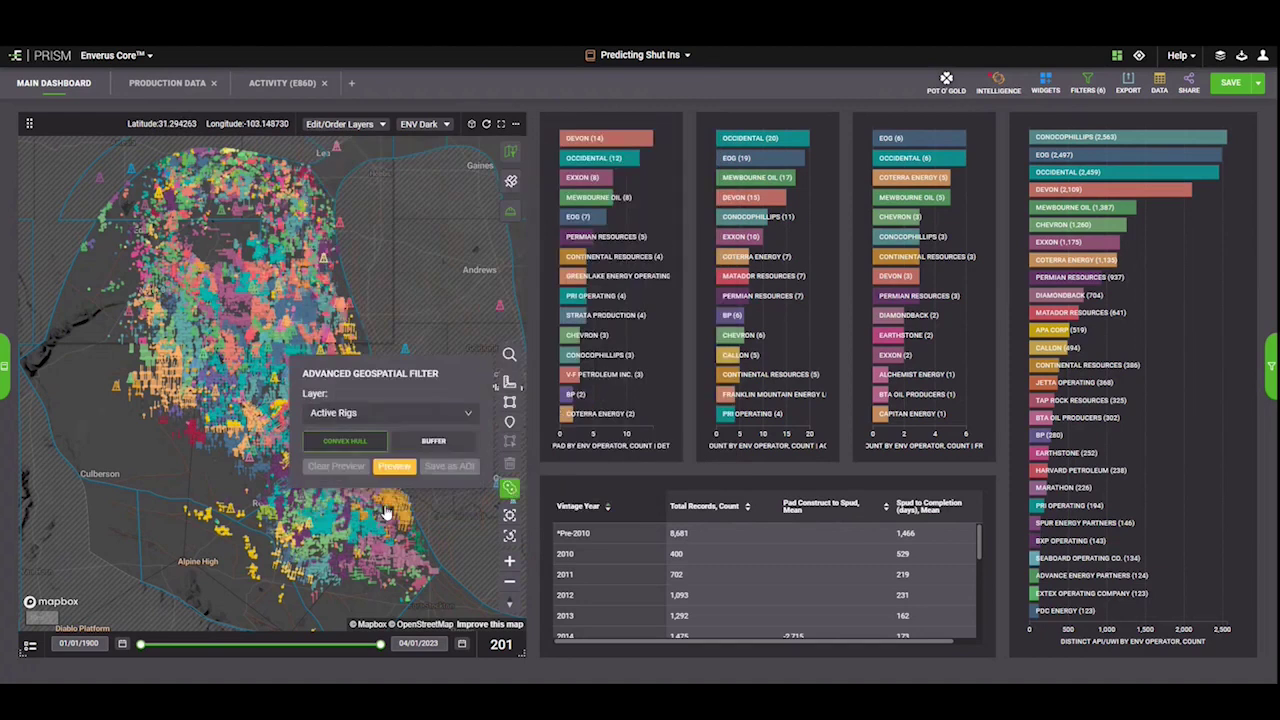
left_click(433, 441)
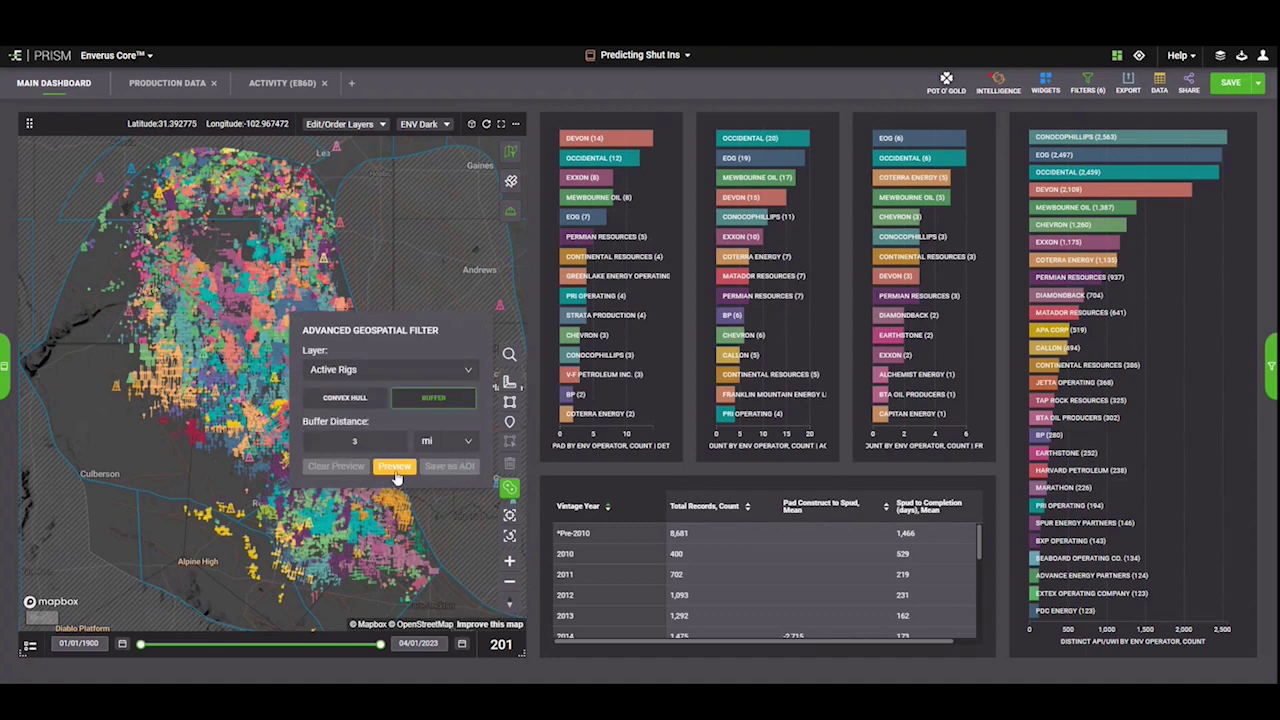
left_click(396, 470)
left_click(460, 476)
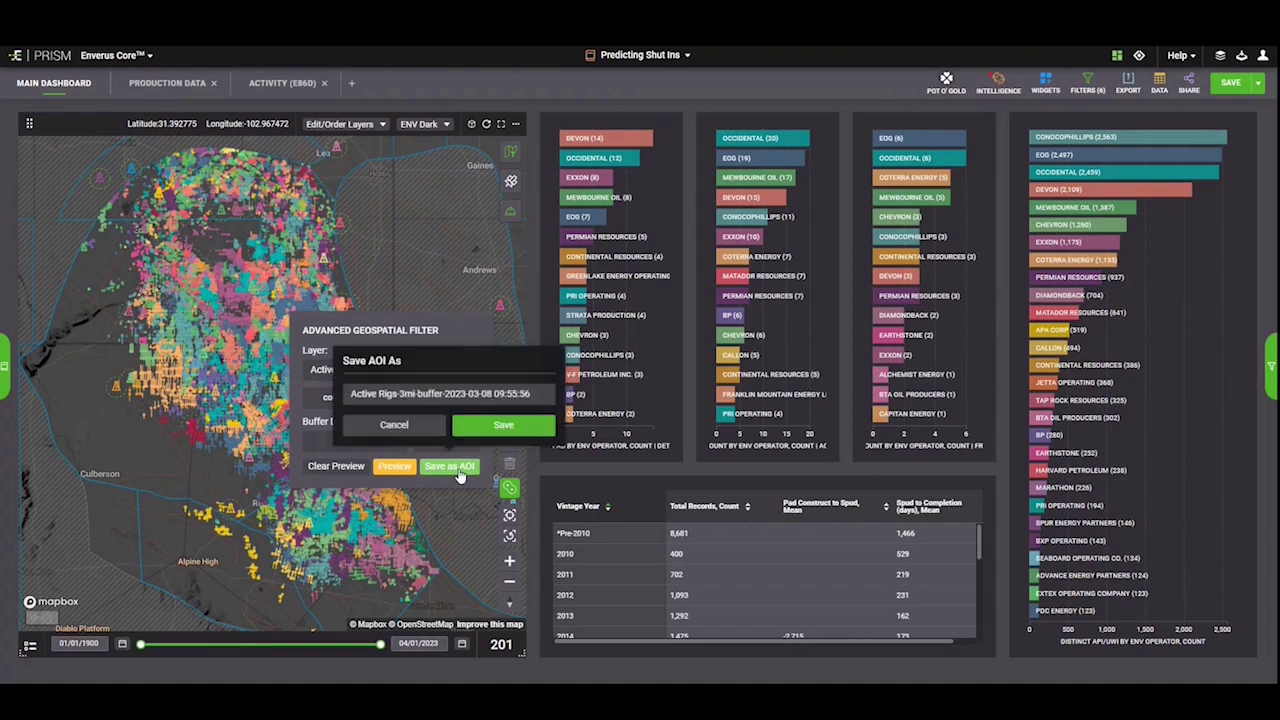
left_click(476, 425)
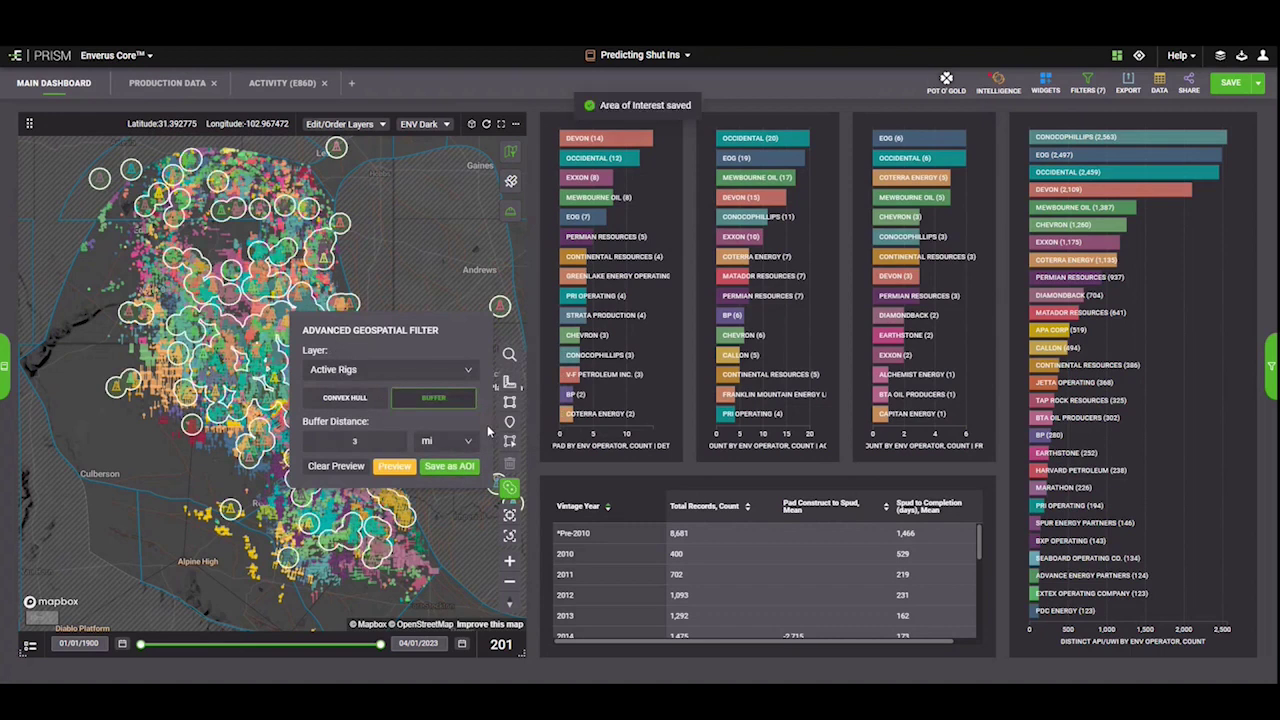
left_click(509, 488)
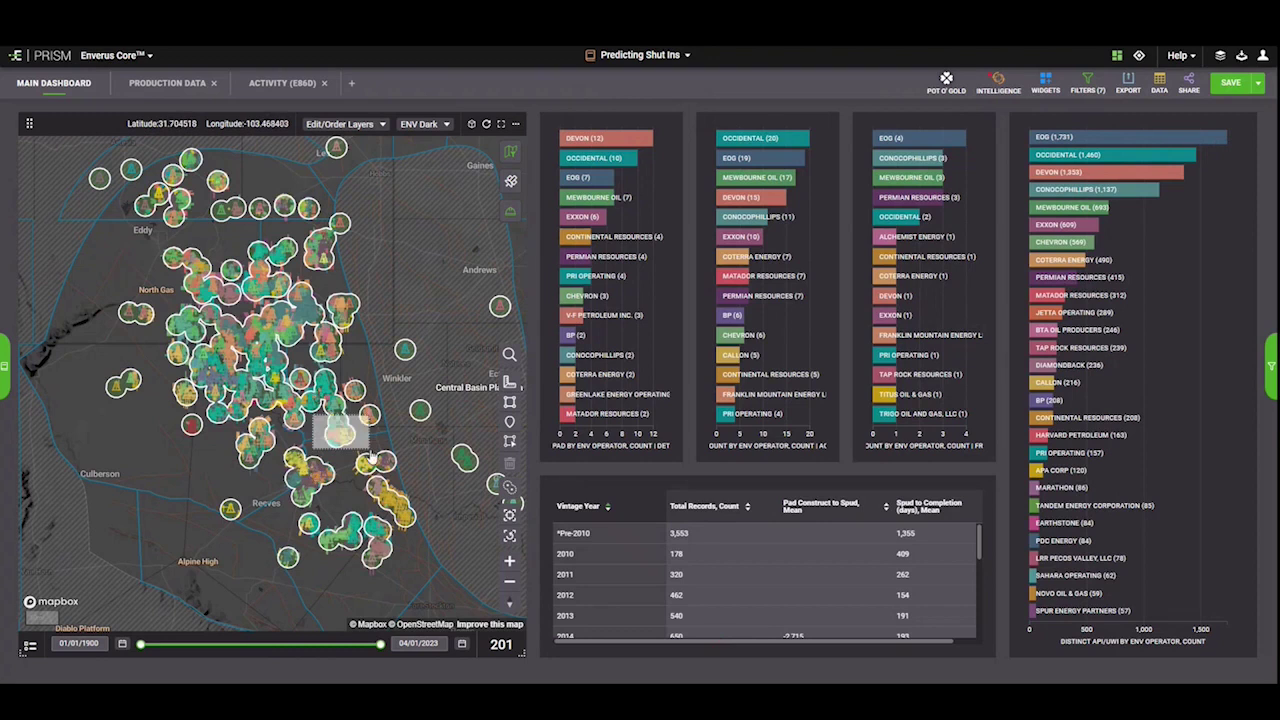
Step: Zoom in and center the map on one rig-buffer cluster, leaving 7 records
scroll(370, 457, "up", 5)
scroll(370, 457, "up", 1)
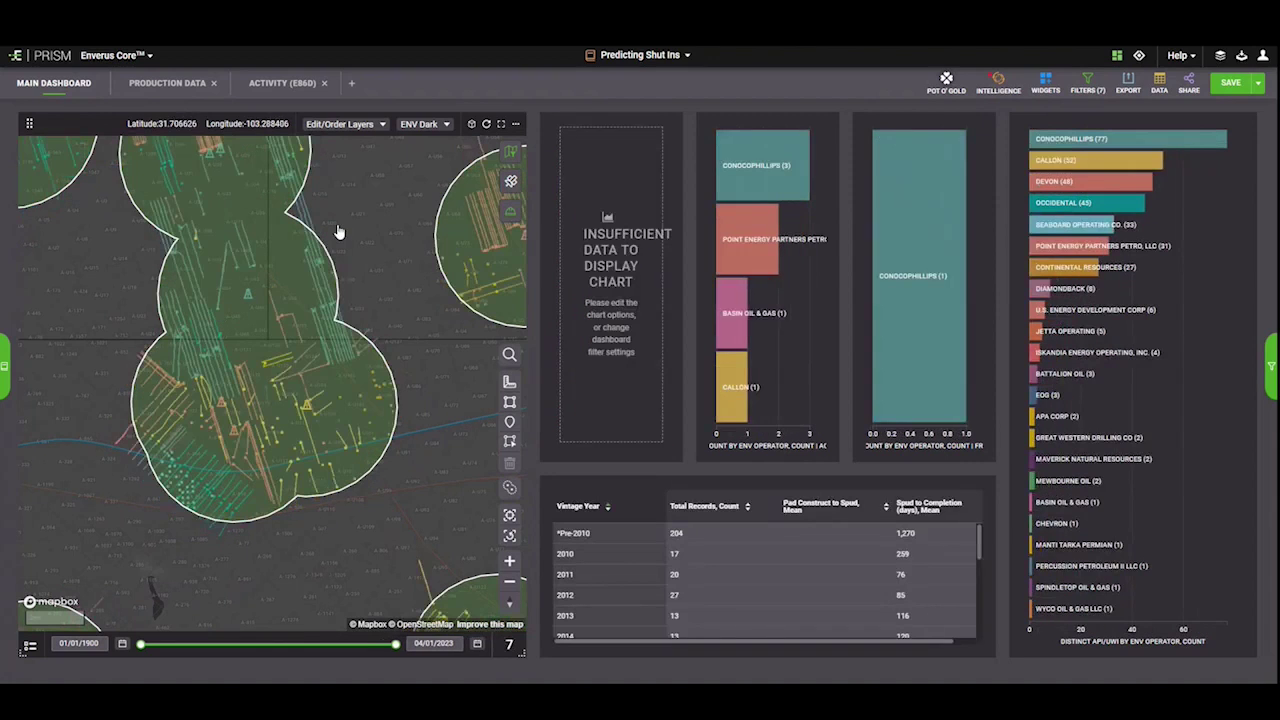
left_click_drag(342, 237, 366, 305)
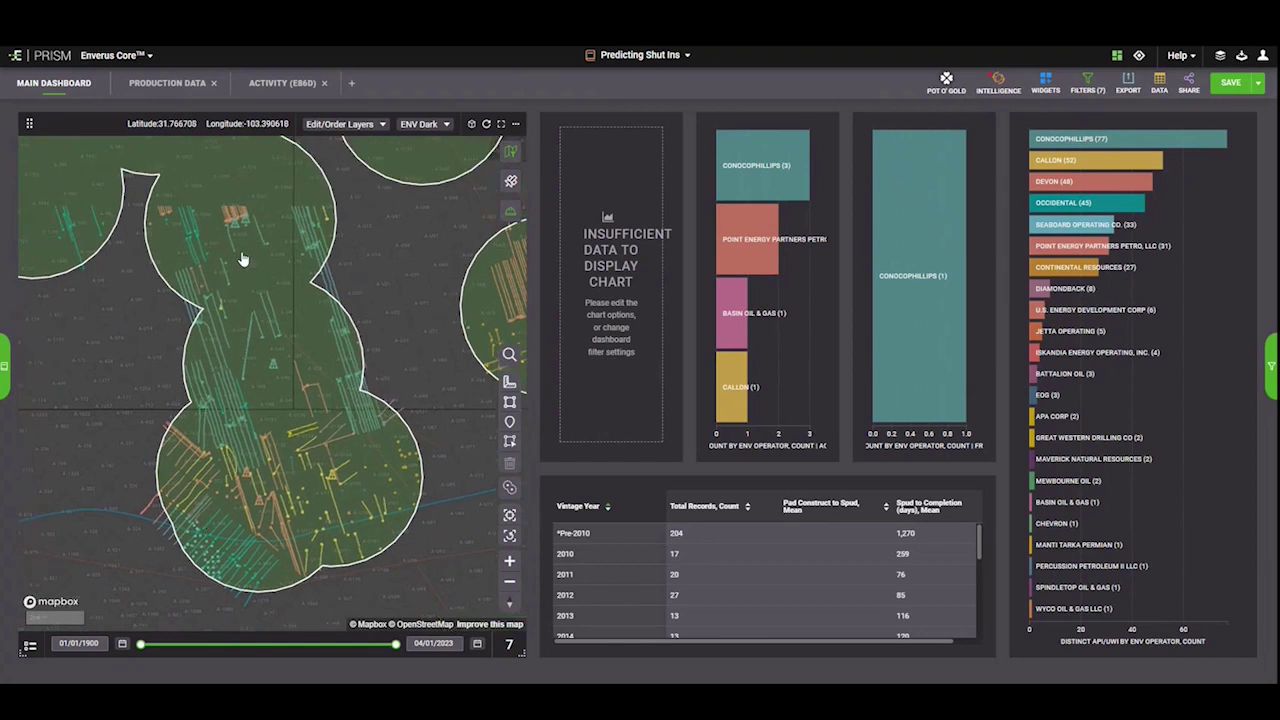